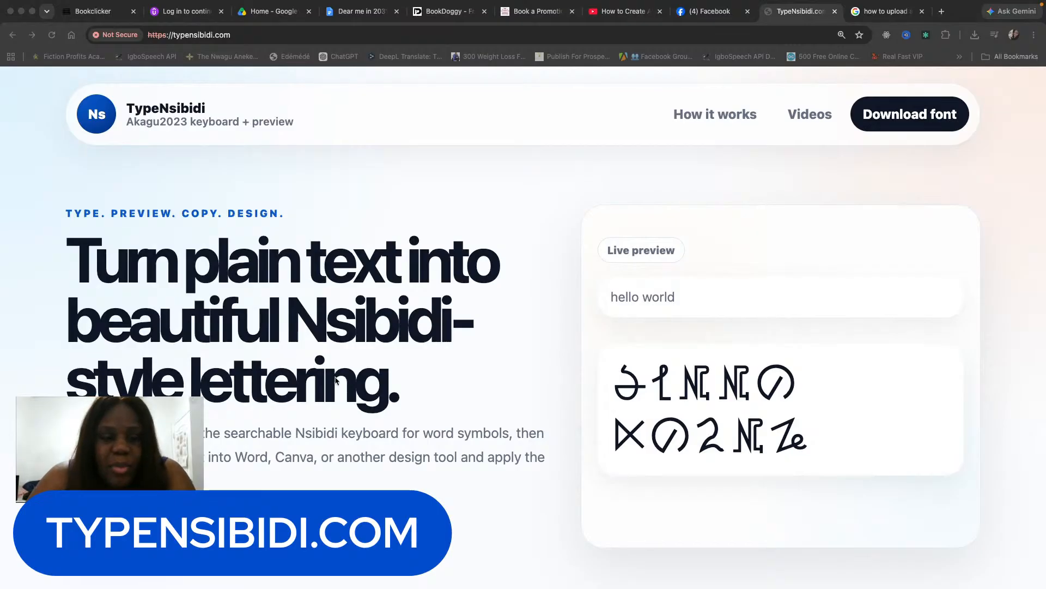
Scroll past the hero section to the Converter's 'Your text' and 'Nsibidi preview' boxes.
scroll(384, 380, "down", 3)
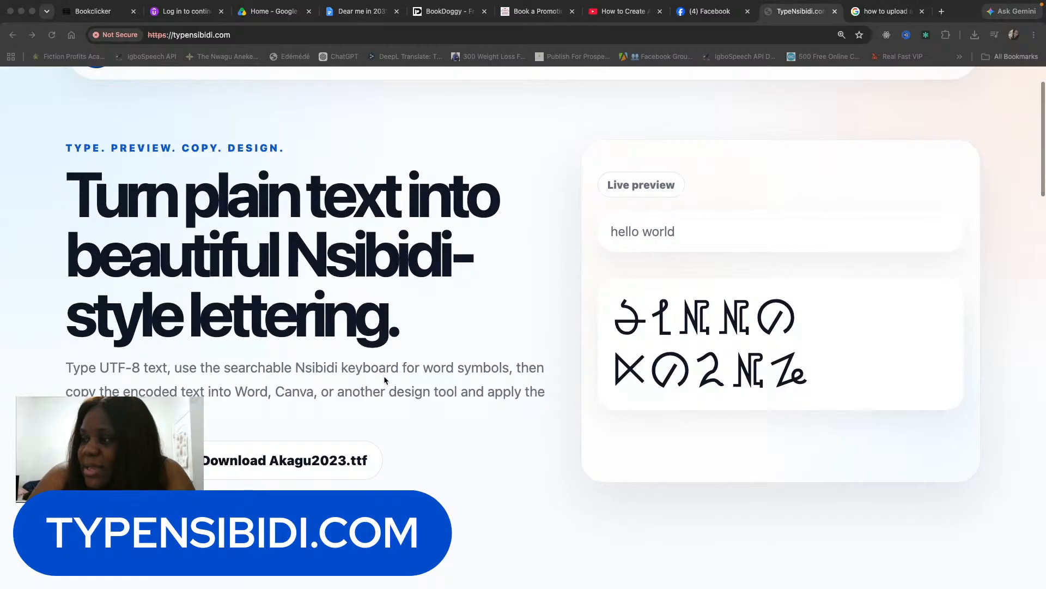
scroll(384, 380, "down", 1)
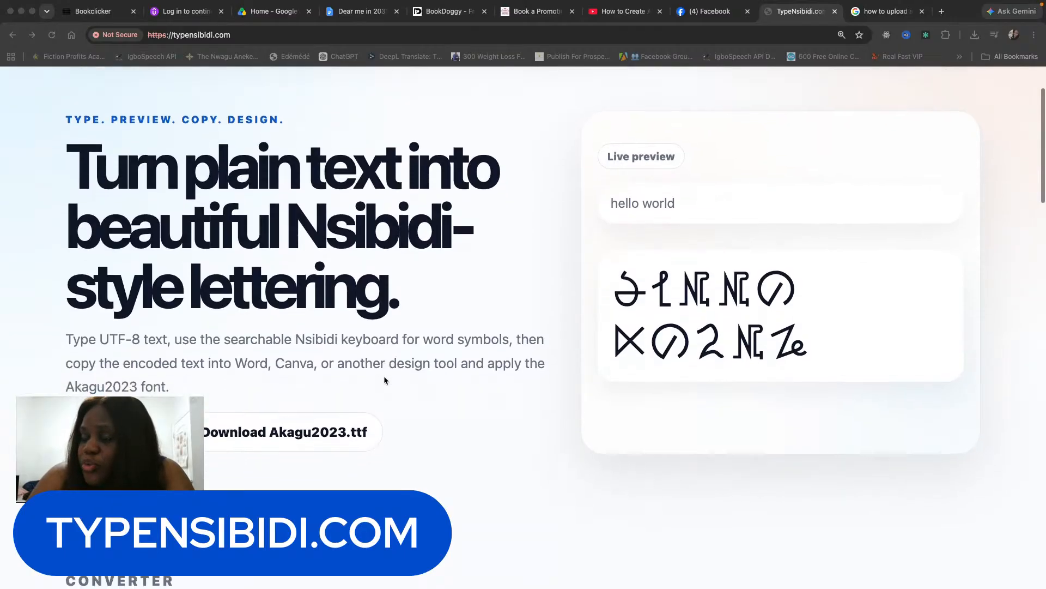
scroll(384, 380, "down", 5)
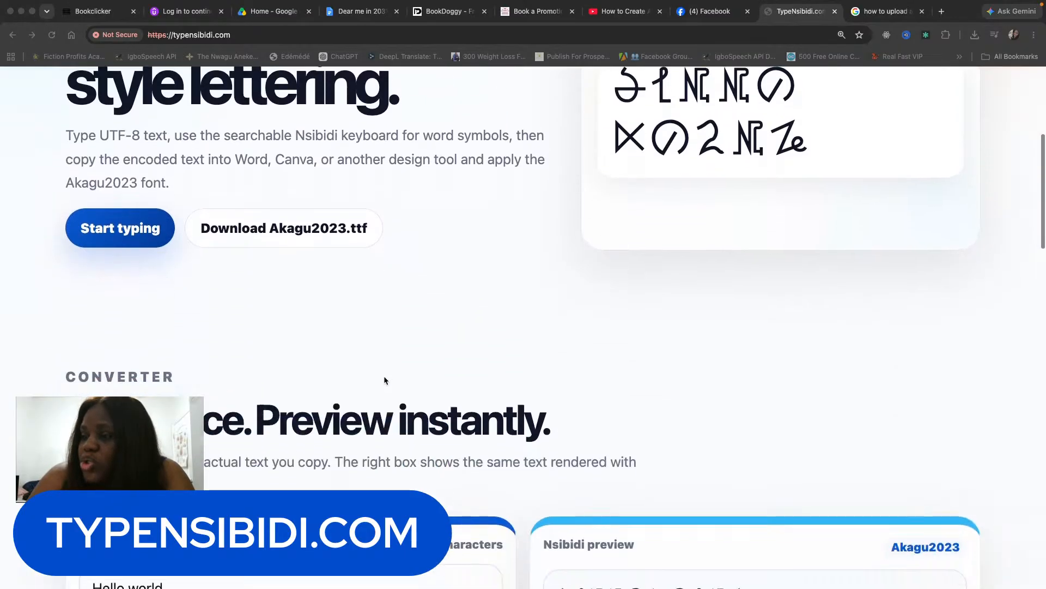
scroll(385, 380, "down", 6)
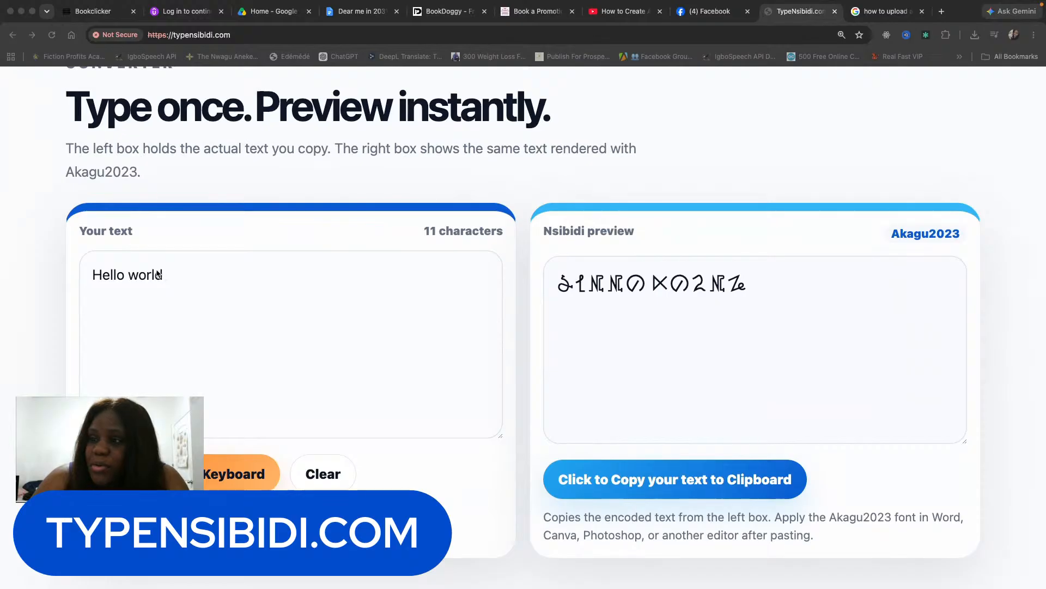
Replace 'Hello world' with 'Igbo kwenu' and check its Akagu2023 glyphs in the Nsibidi preview.
triple_click(157, 272)
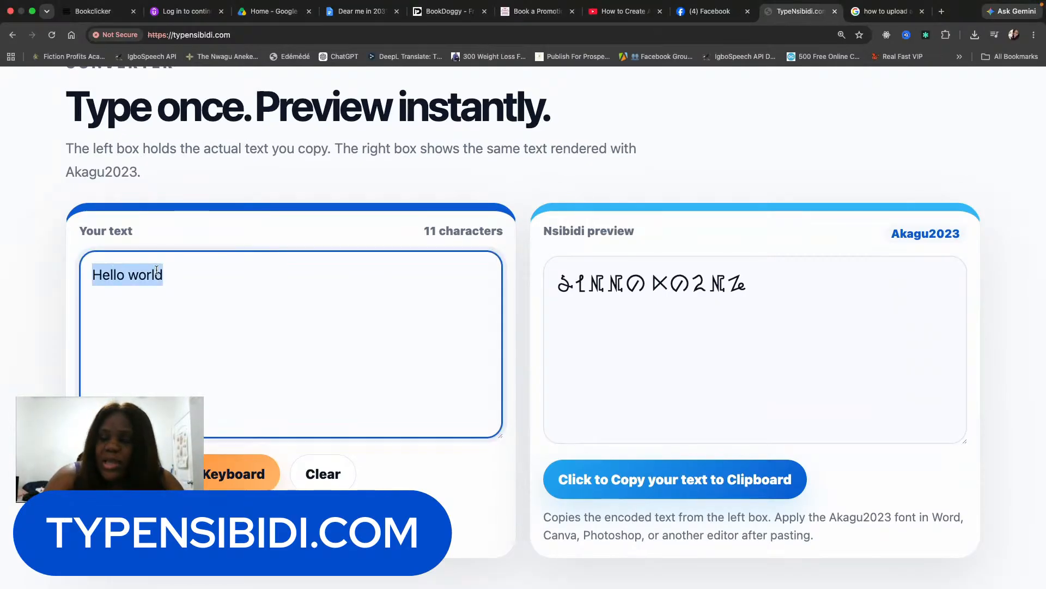
type("Igbo kwenu")
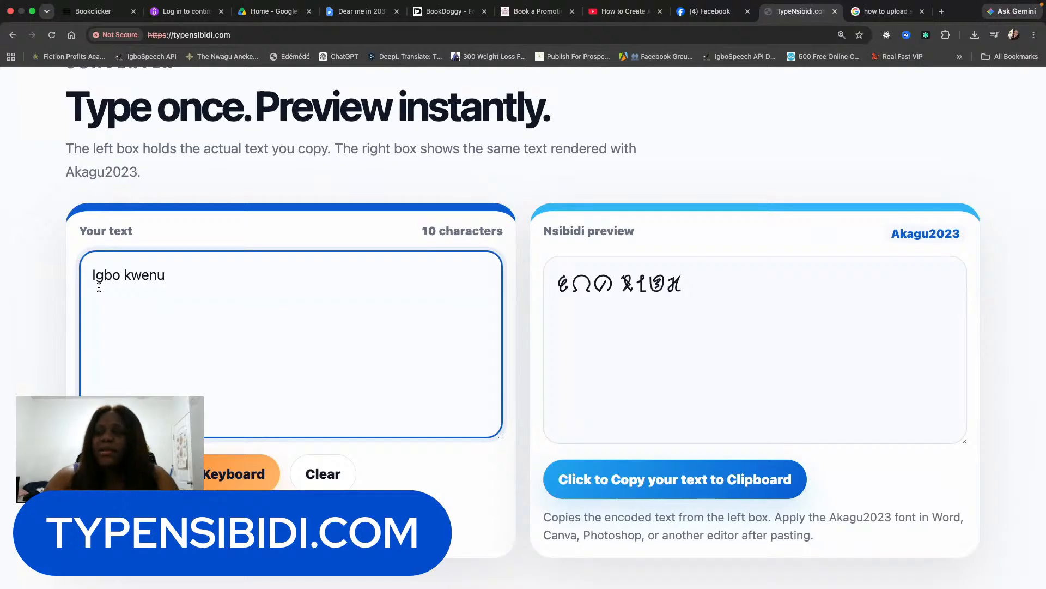
left_click_drag(593, 283, 574, 283)
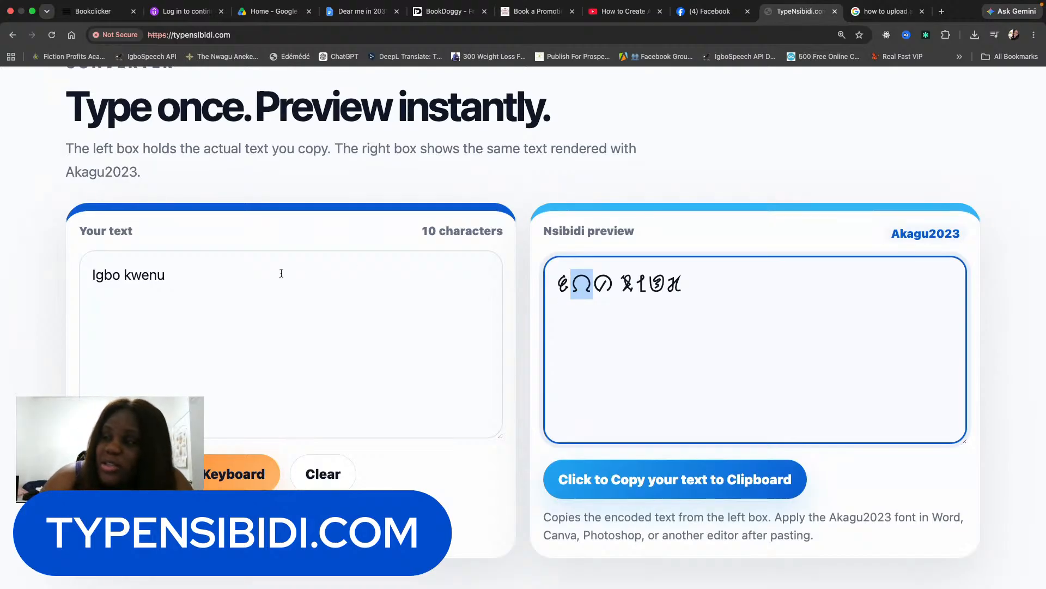
left_click(170, 275)
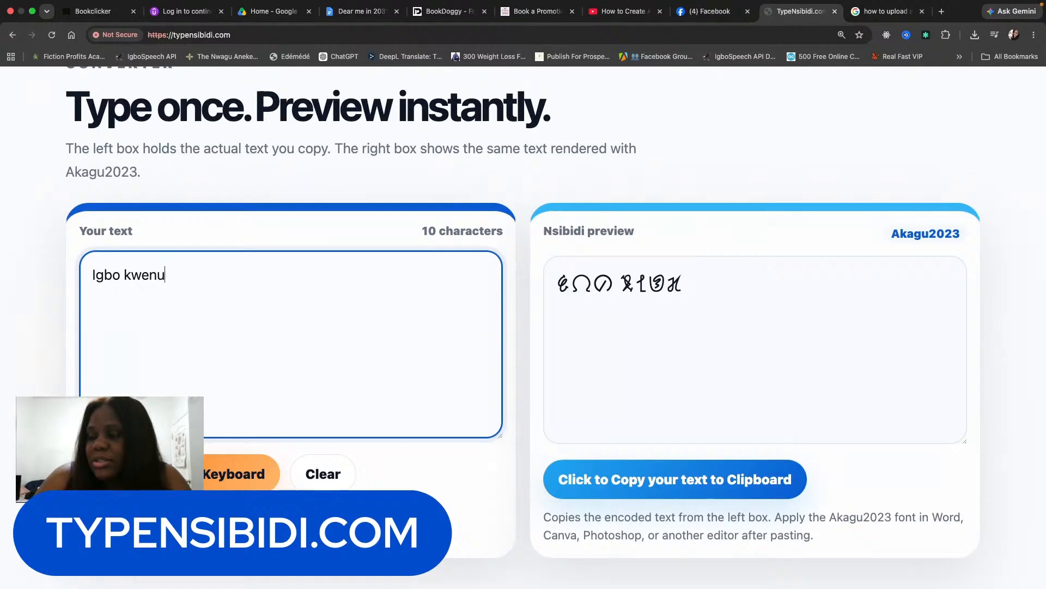
scroll(209, 405, "down", 2)
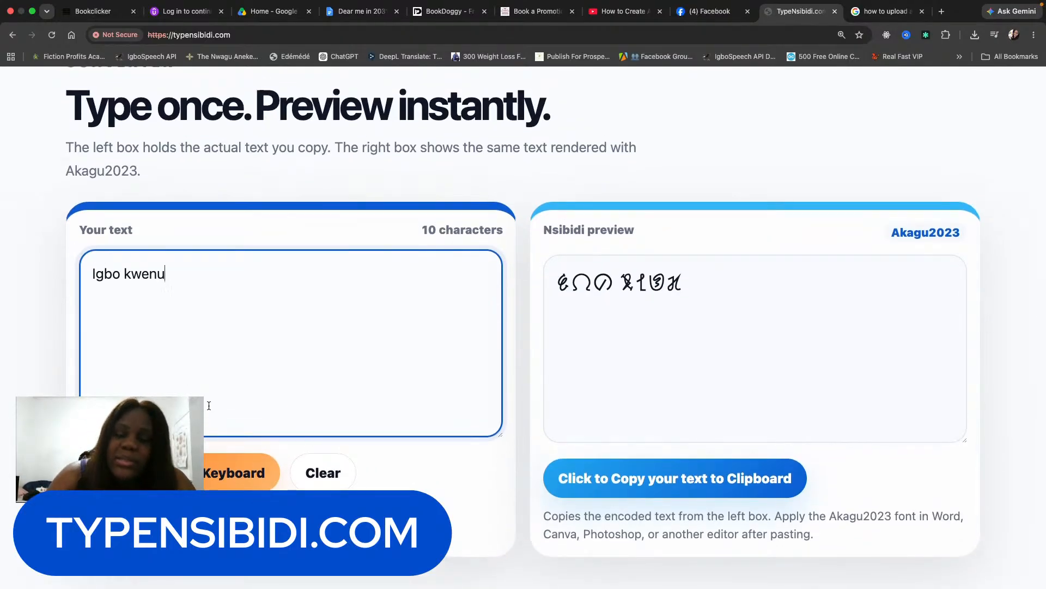
scroll(224, 382, "down", 2)
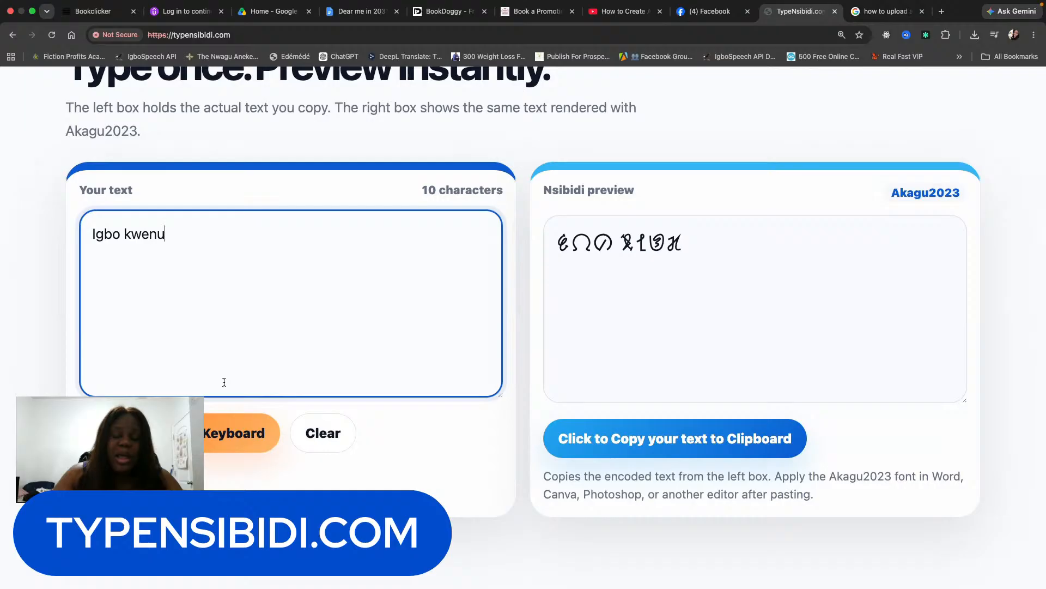
scroll(235, 366, "down", 2)
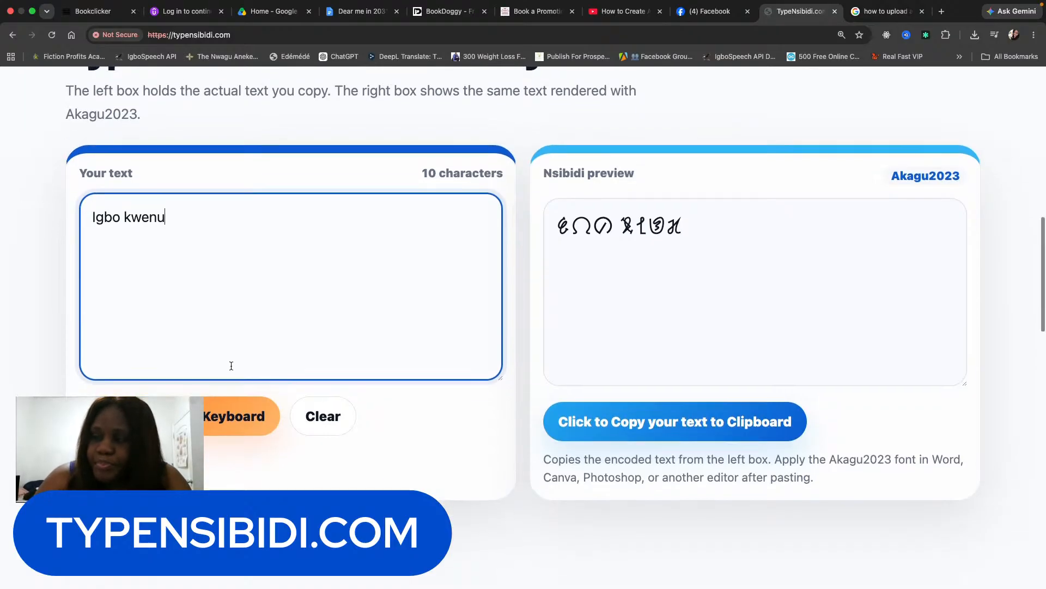
Open the Nsibidi Keyboard and browse its symbol cards.
left_click(196, 384)
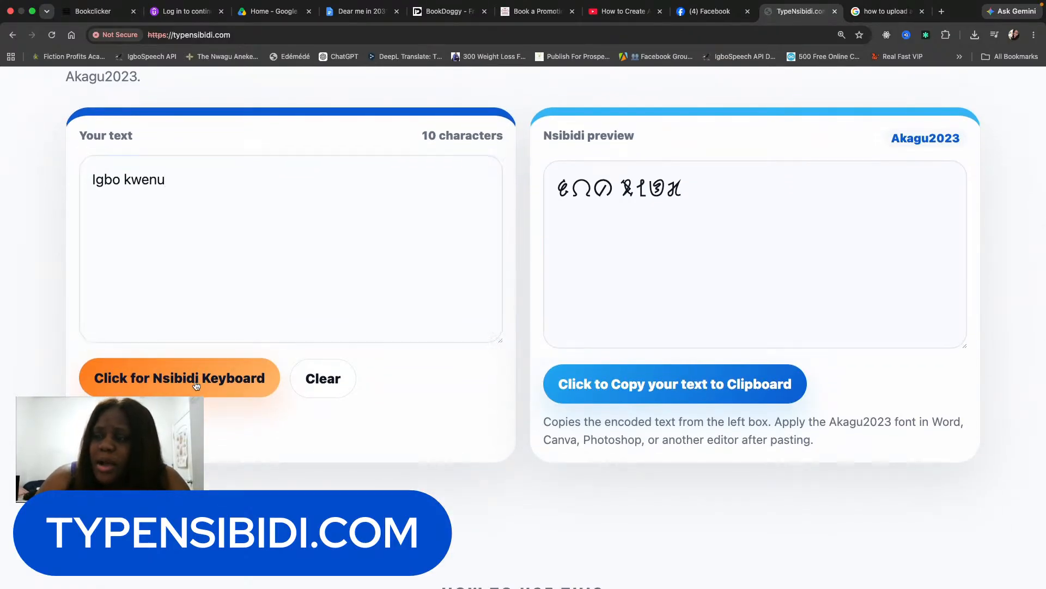
scroll(312, 463, "down", 5)
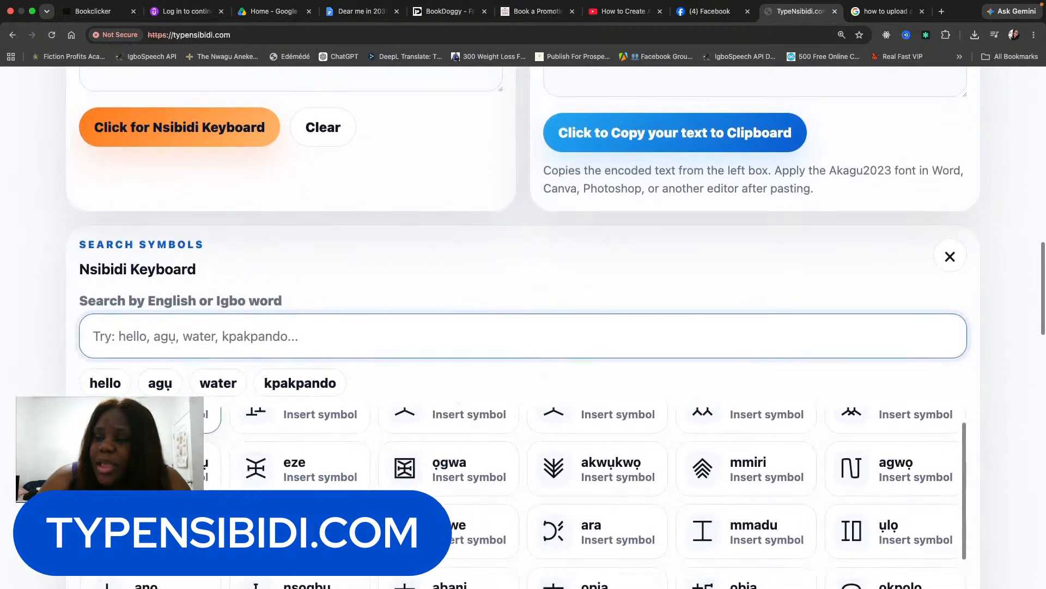
scroll(313, 464, "up", 5)
scroll(313, 293, "down", 5)
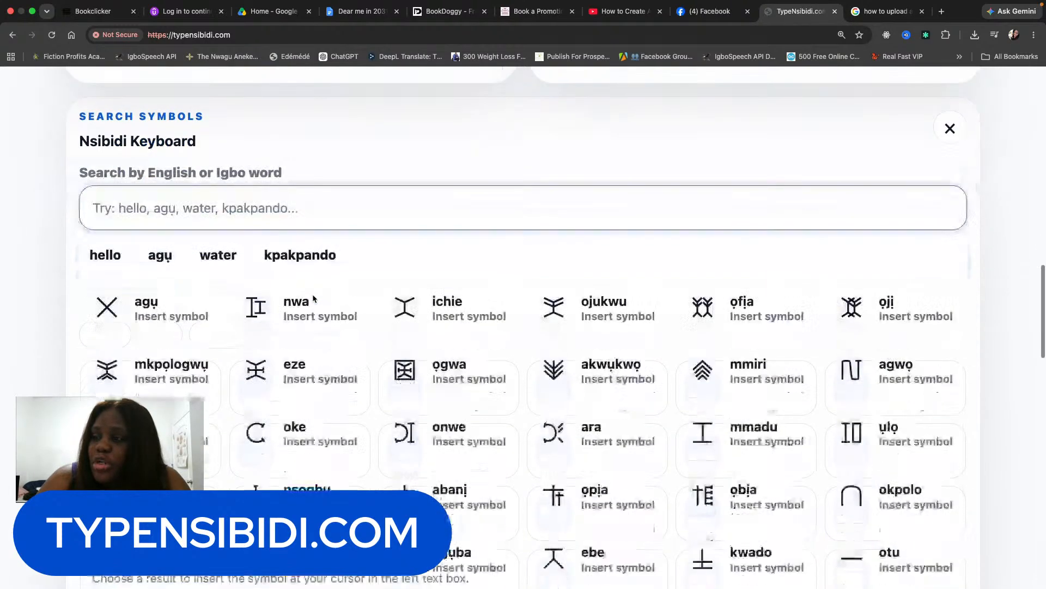
scroll(299, 449, "up", 5)
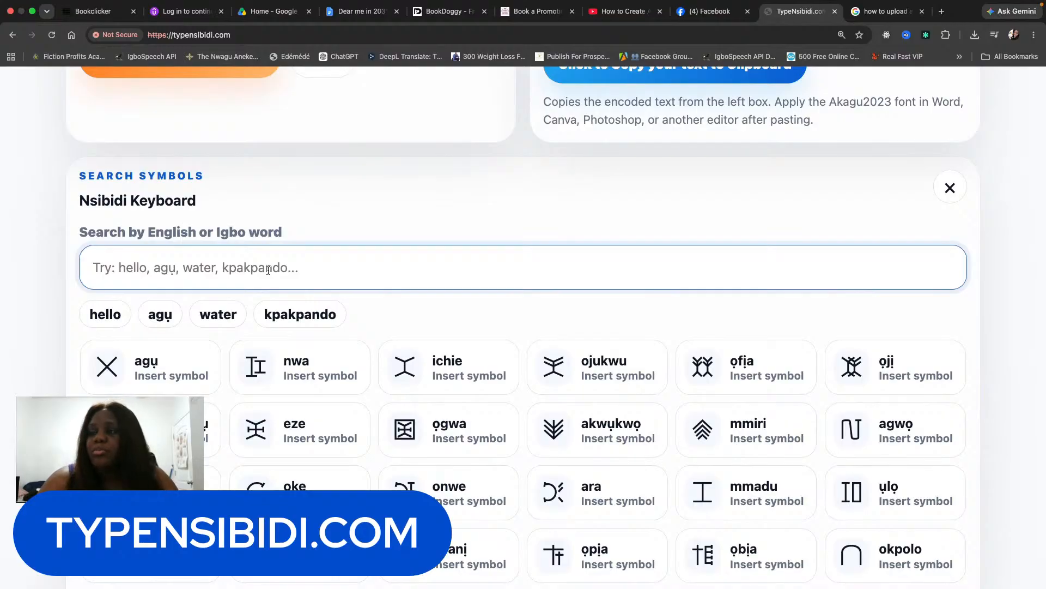
scroll(488, 286, "down", 1)
scroll(486, 284, "down", 10)
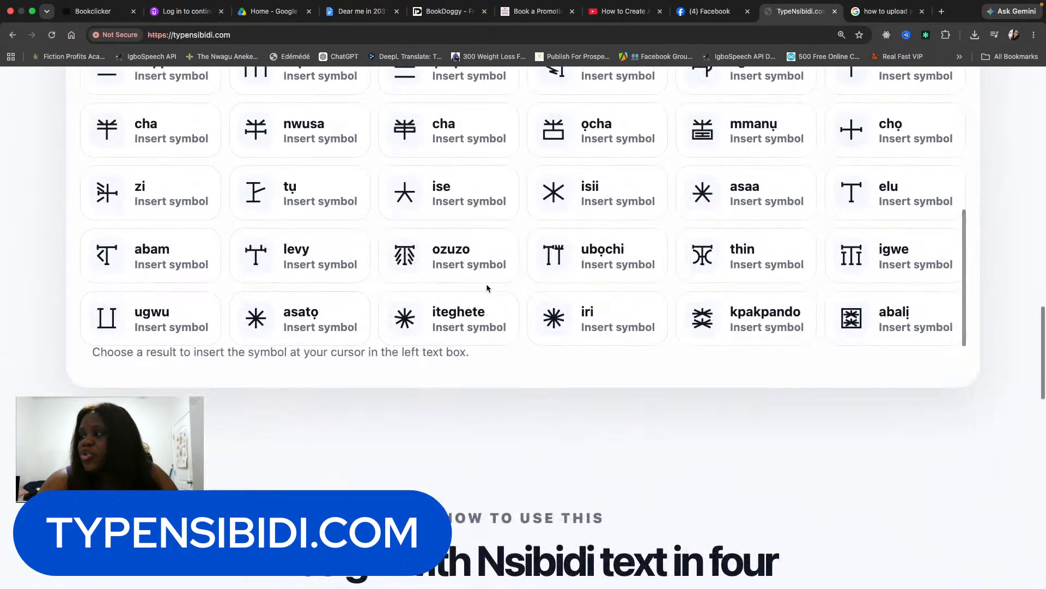
scroll(487, 288, "up", 14)
scroll(487, 288, "down", 8)
scroll(486, 287, "down", 1)
Search 'pea' and insert the peace symbol after 'Igbo kwenu'.
left_click(413, 256)
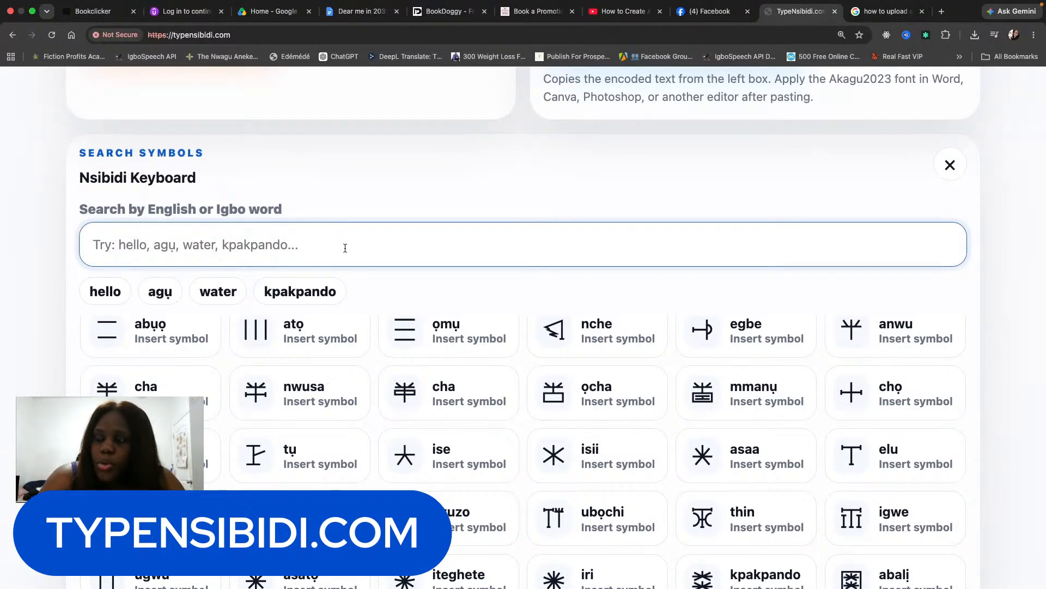
type("pea")
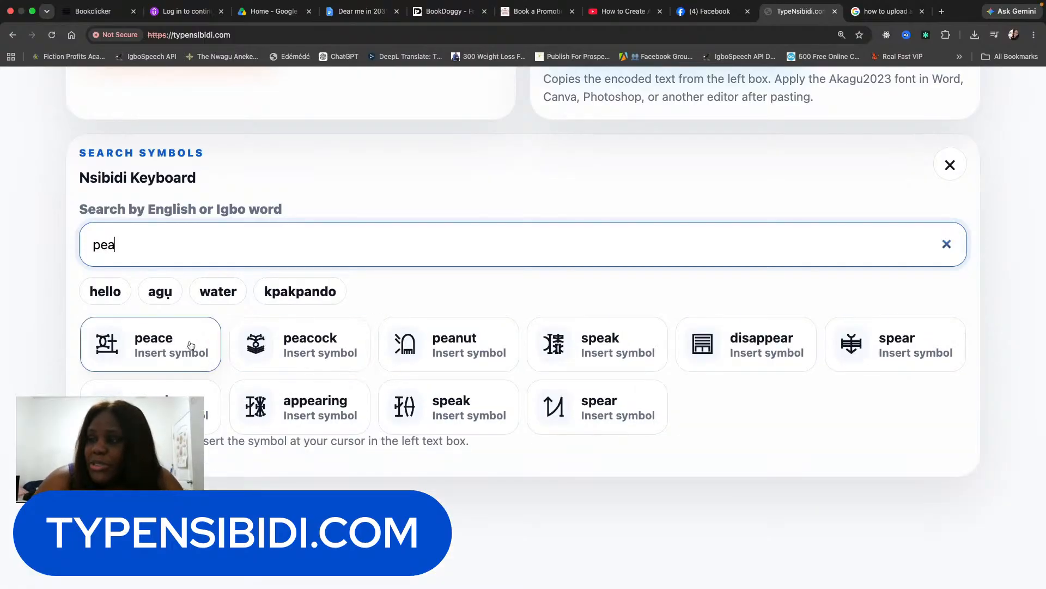
left_click(168, 344)
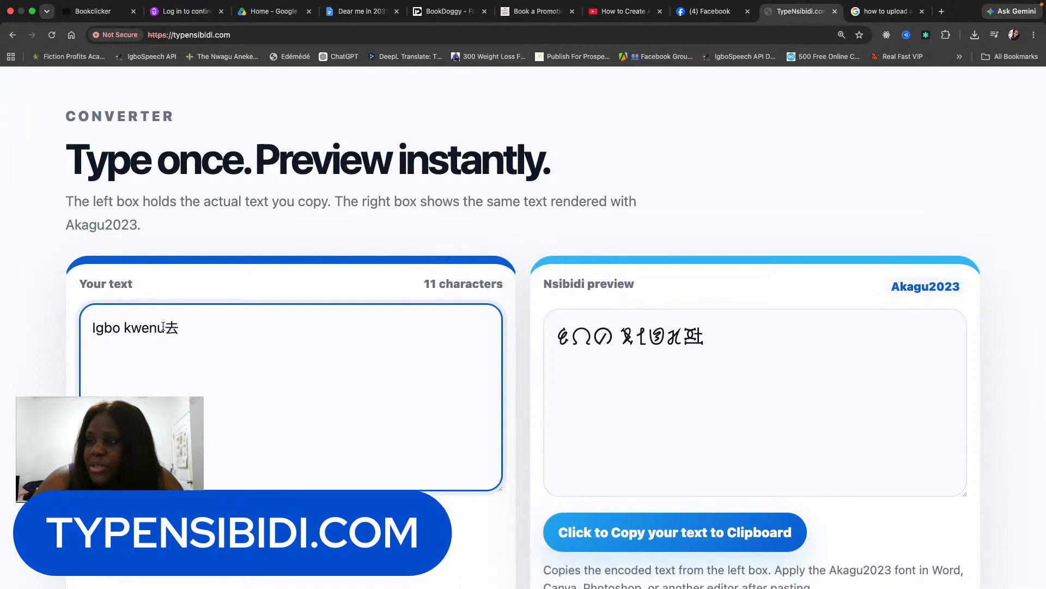
Delete 'Igbo kwenu' so only the peace symbol remains in the text.
left_click(163, 327)
key("BackSpace")
key("BackSpace")
key("BackSpace")
key("BackSpace")
key("BackSpace")
key("BackSpace")
key("BackSpace")
key("BackSpace")
key("BackSpace")
key("BackSpace")
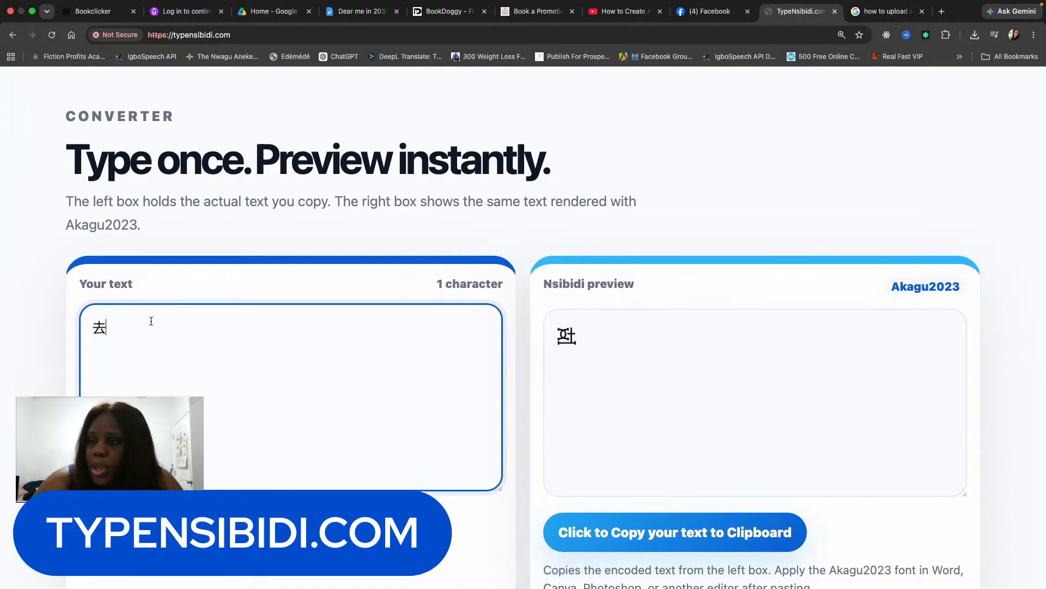
scroll(174, 343, "down", 6)
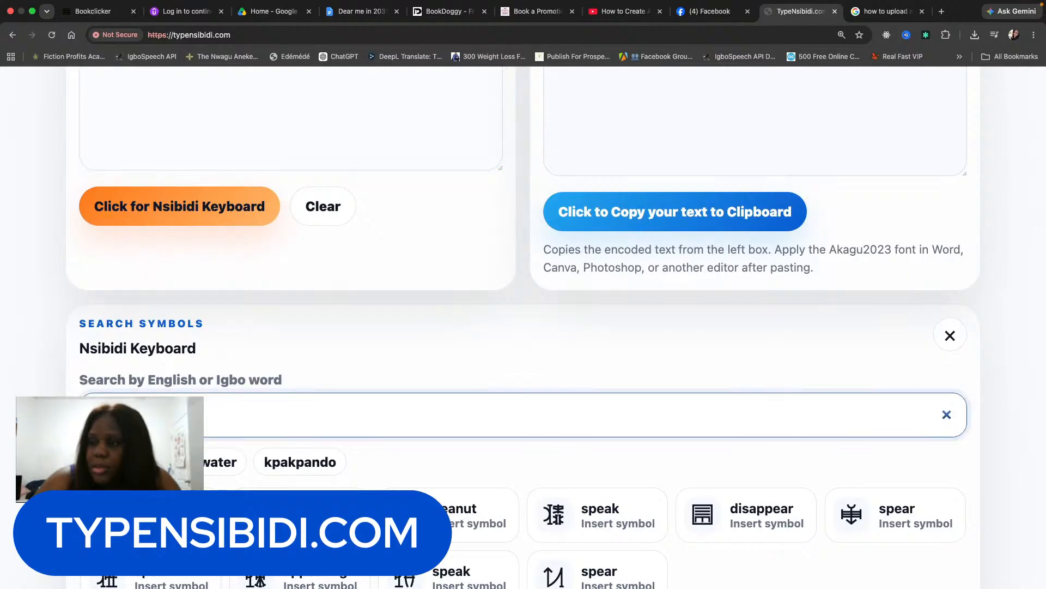
scroll(182, 354, "down", 3)
scroll(182, 354, "down", 2)
scroll(182, 354, "up", 1)
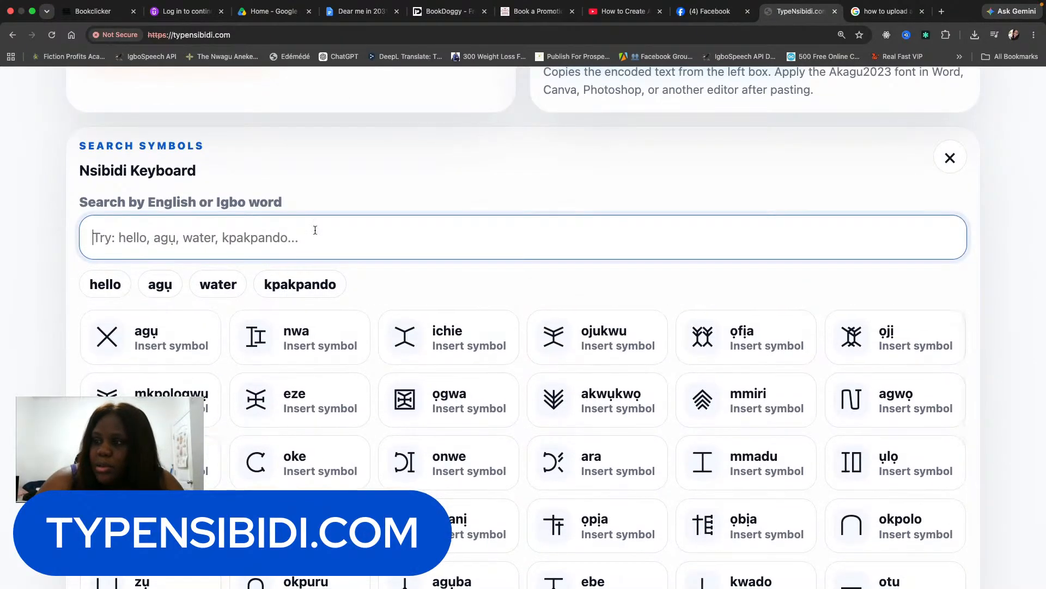
scroll(315, 230, "down", 3)
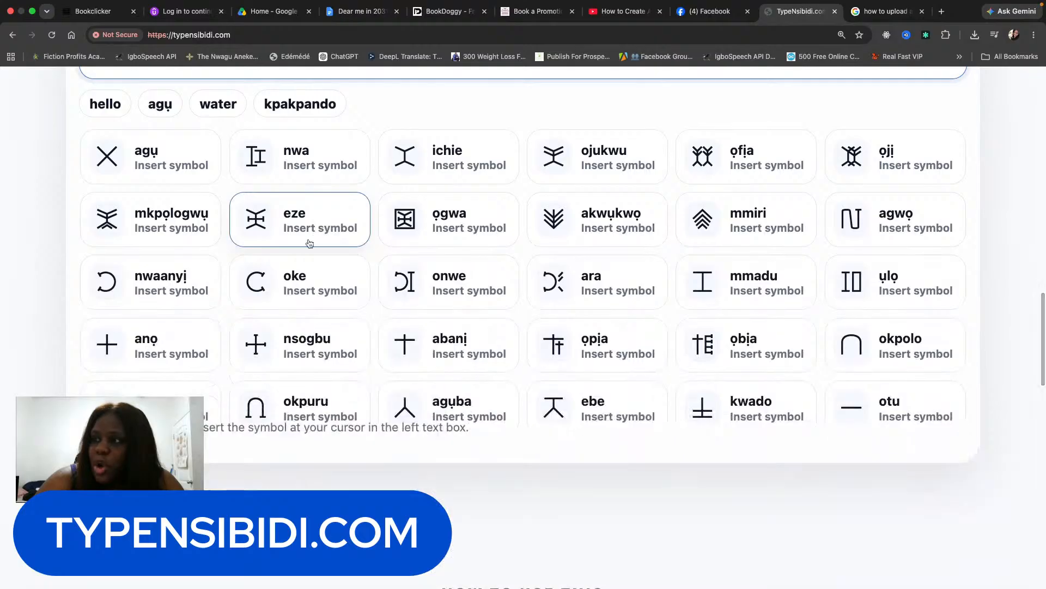
scroll(41, 283, "up", 3)
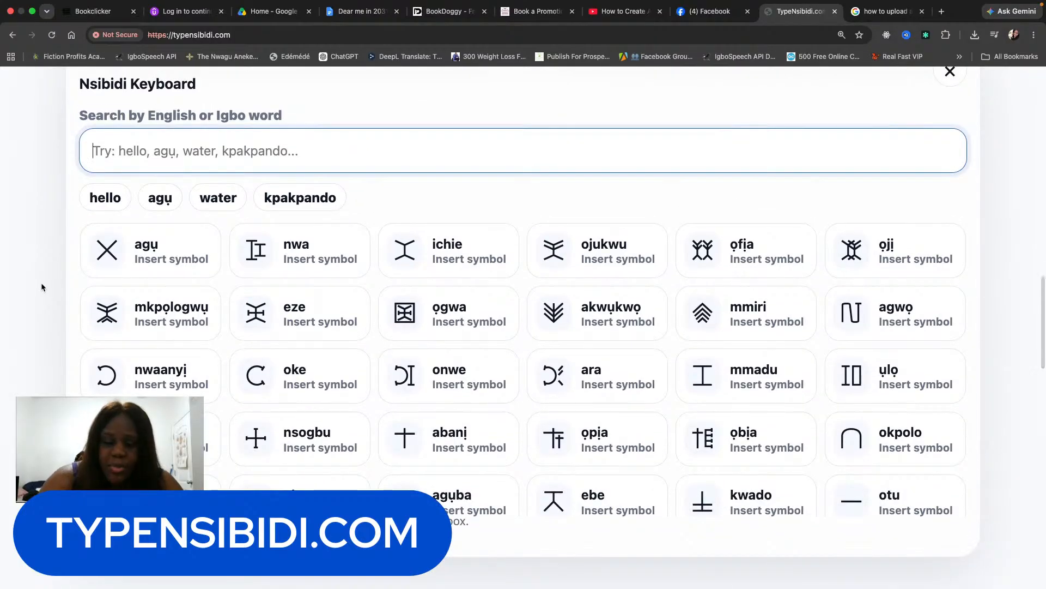
Search 'chi' and insert the chi symbol after the peace symbol.
type("chi")
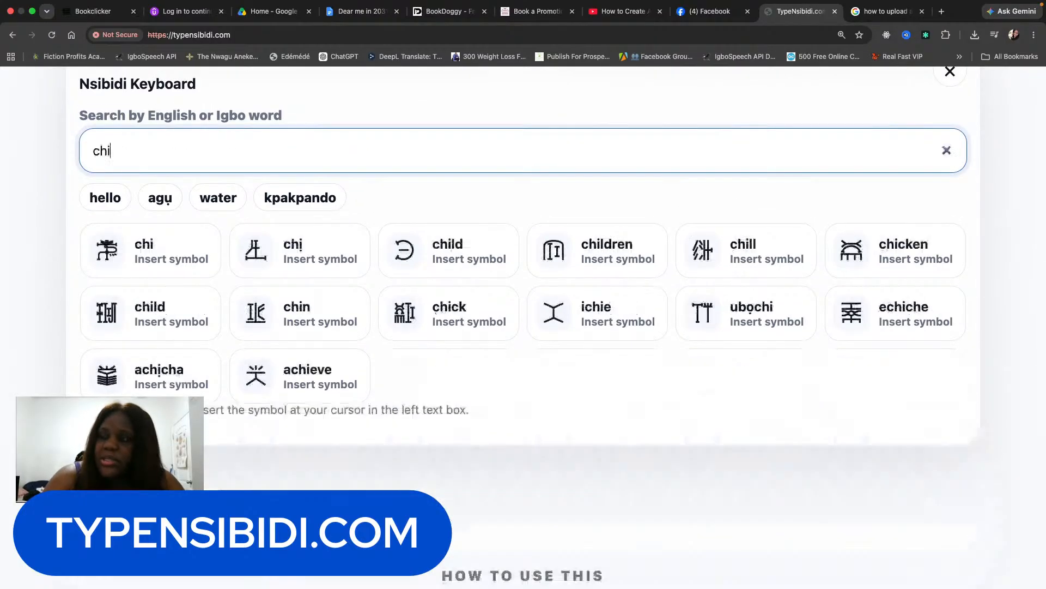
left_click(153, 246)
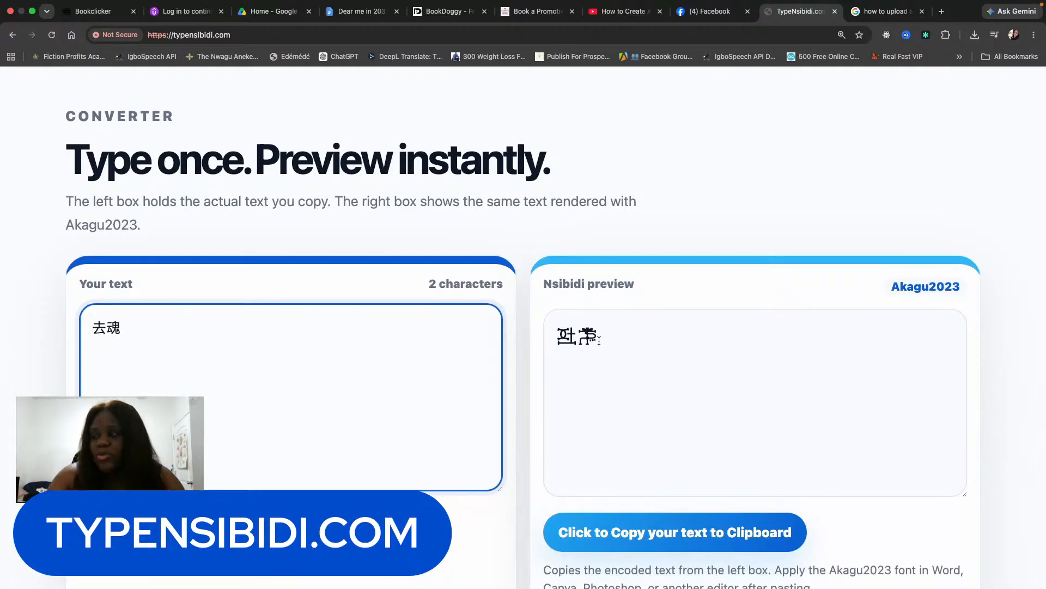
scroll(643, 263, "down", 3)
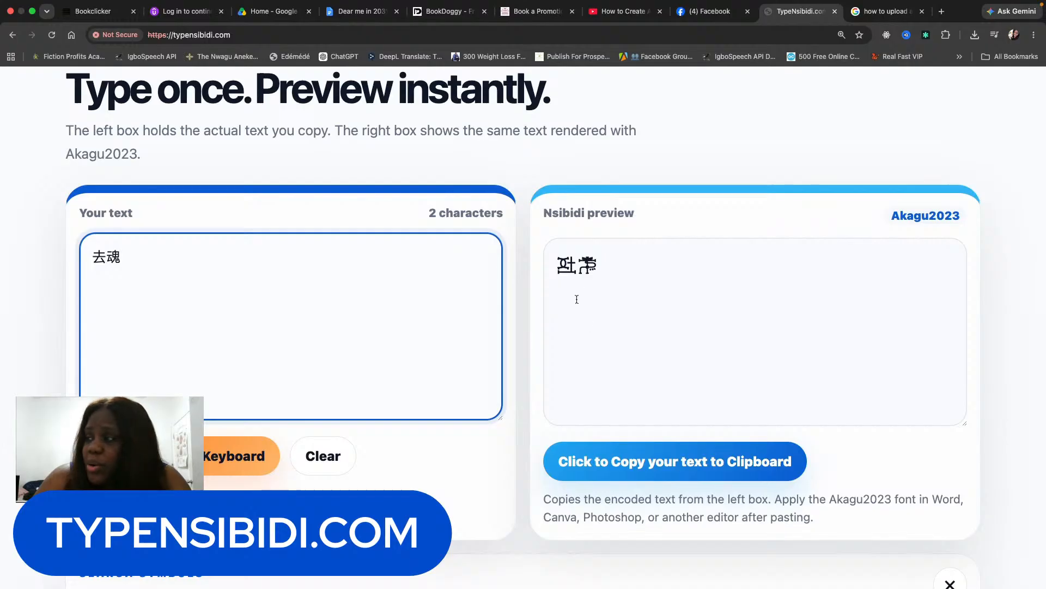
Copy the encoded two-symbol Nsibidi text and scroll back up to the page header.
left_click(620, 468)
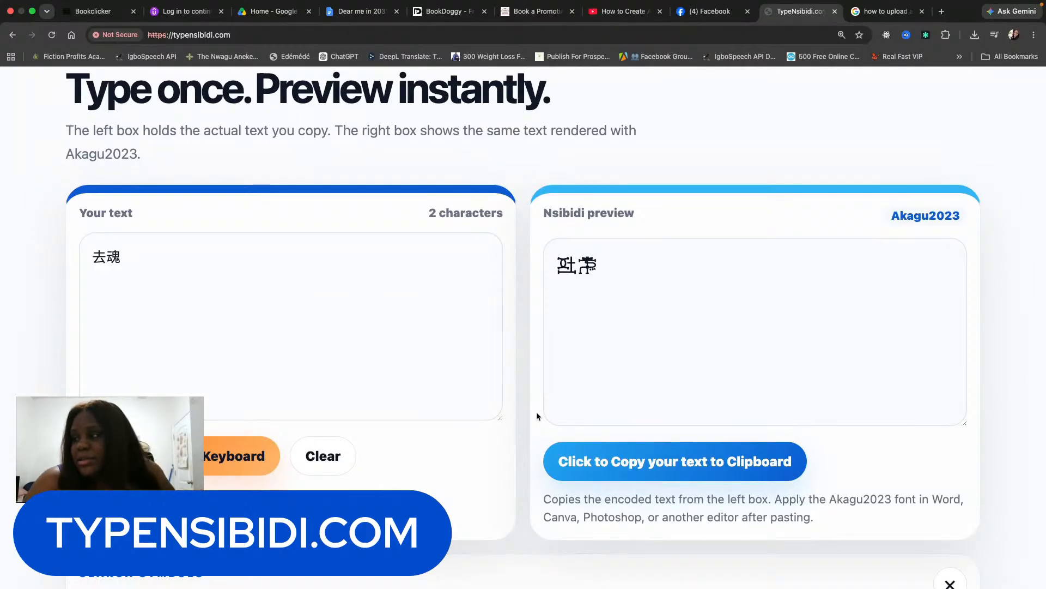
scroll(531, 433, "down", 10)
scroll(531, 436, "down", 15)
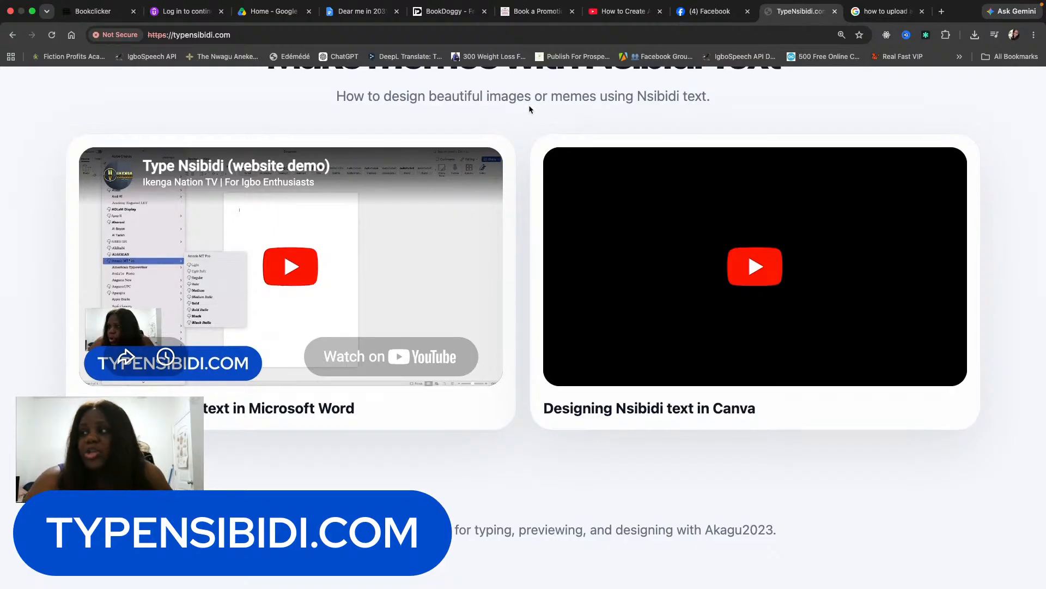
scroll(528, 104, "up", 15)
scroll(529, 109, "up", 10)
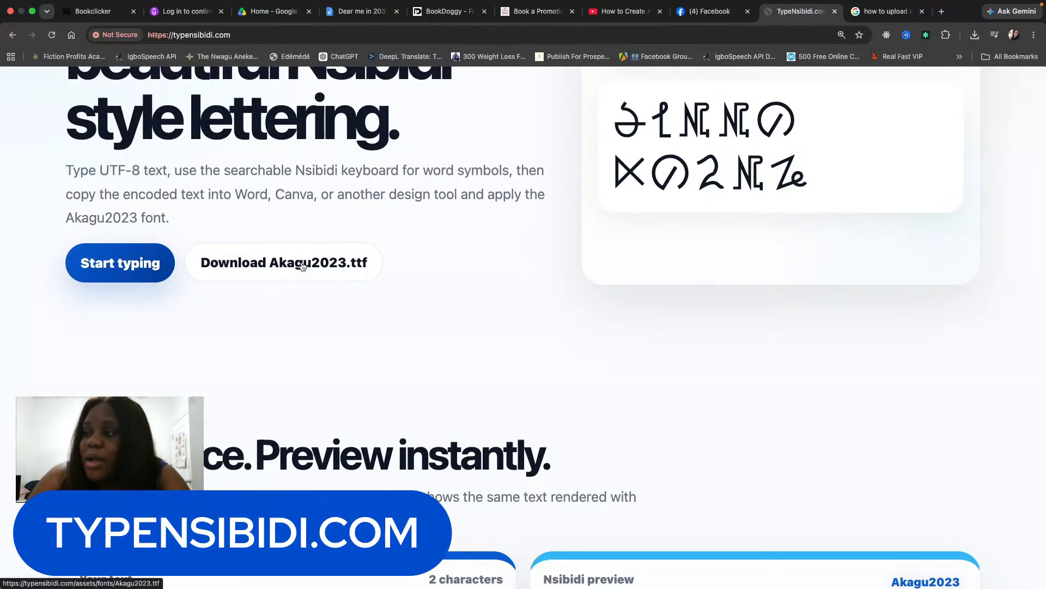
scroll(417, 340, "up", 5)
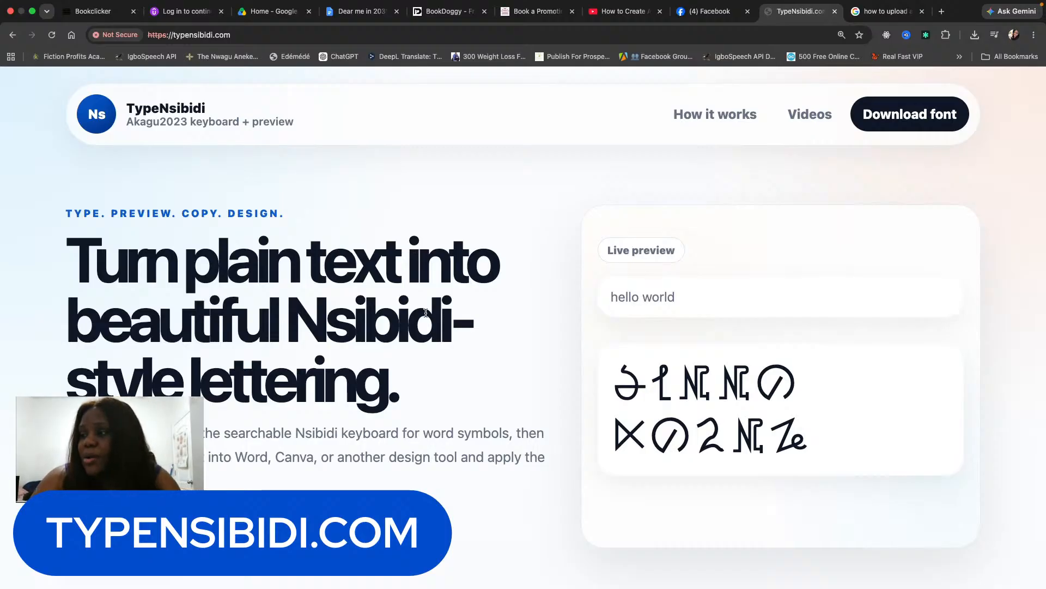
Open canva.com in a new tab and create a blank YouTube Thumbnail design.
left_click(941, 12)
type("canva.com")
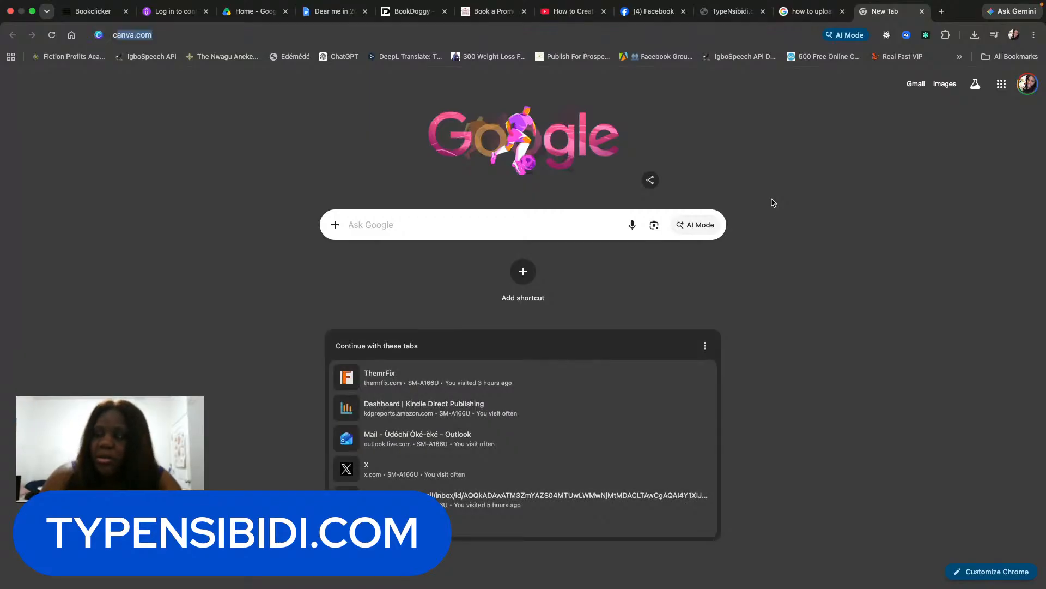
key("Return")
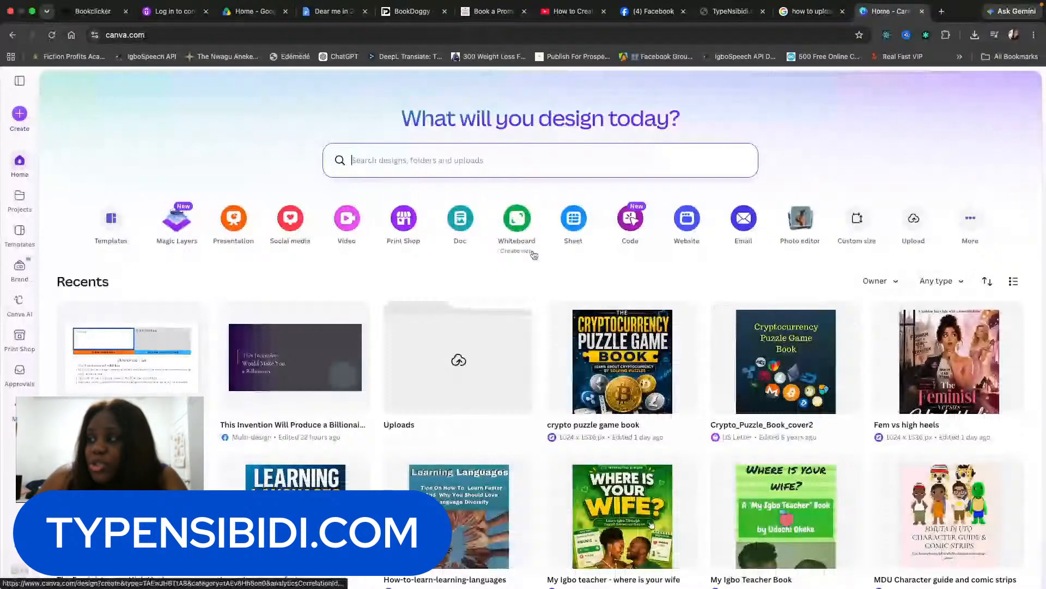
left_click(20, 116)
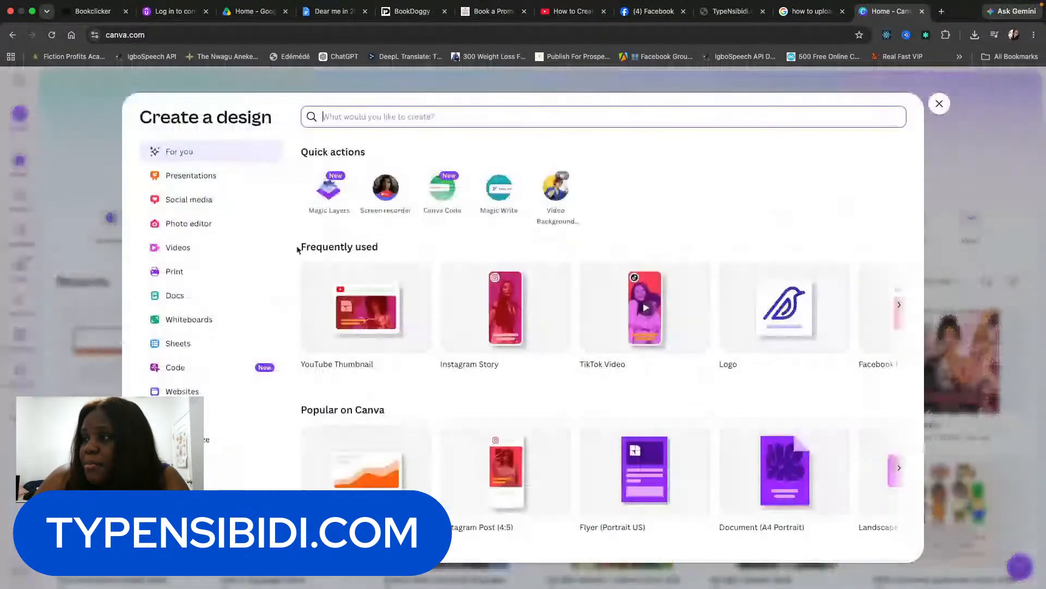
left_click(366, 320)
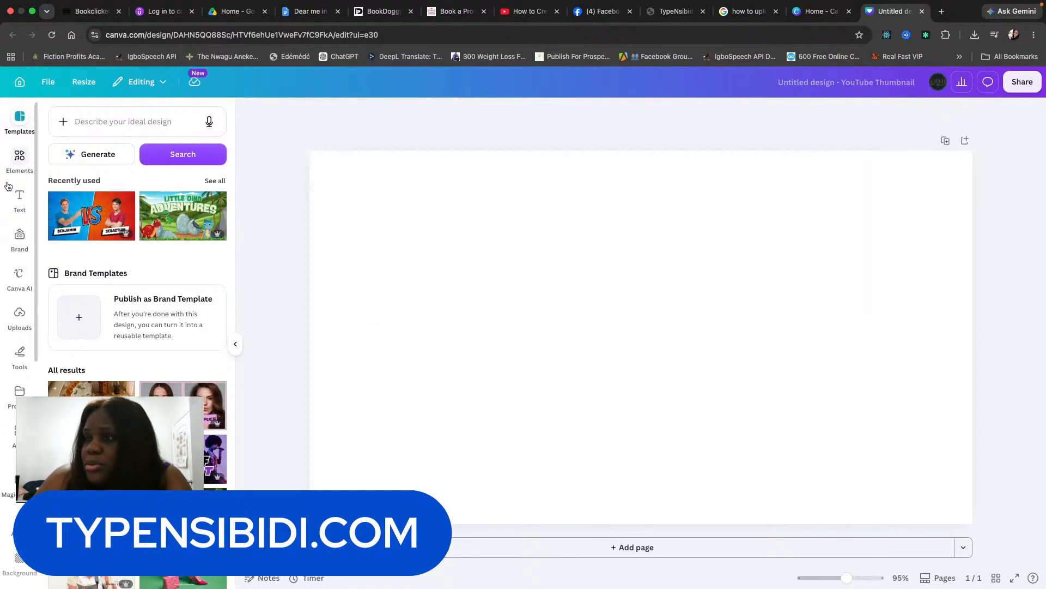
From the Text panel, open the Brand Kit fonts and show the Uploaded fonts list.
left_click(19, 199)
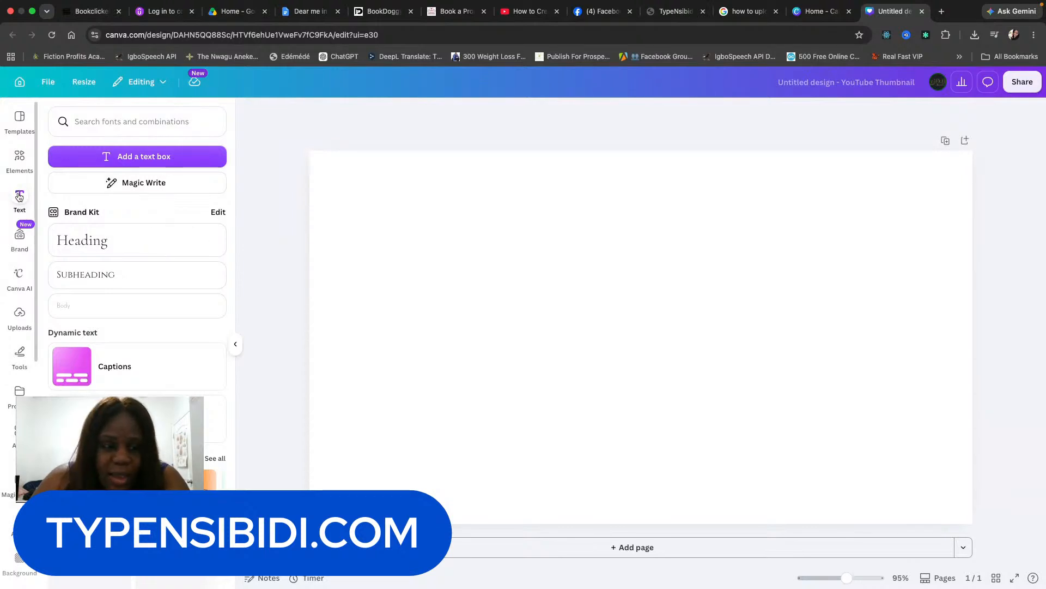
left_click(220, 214)
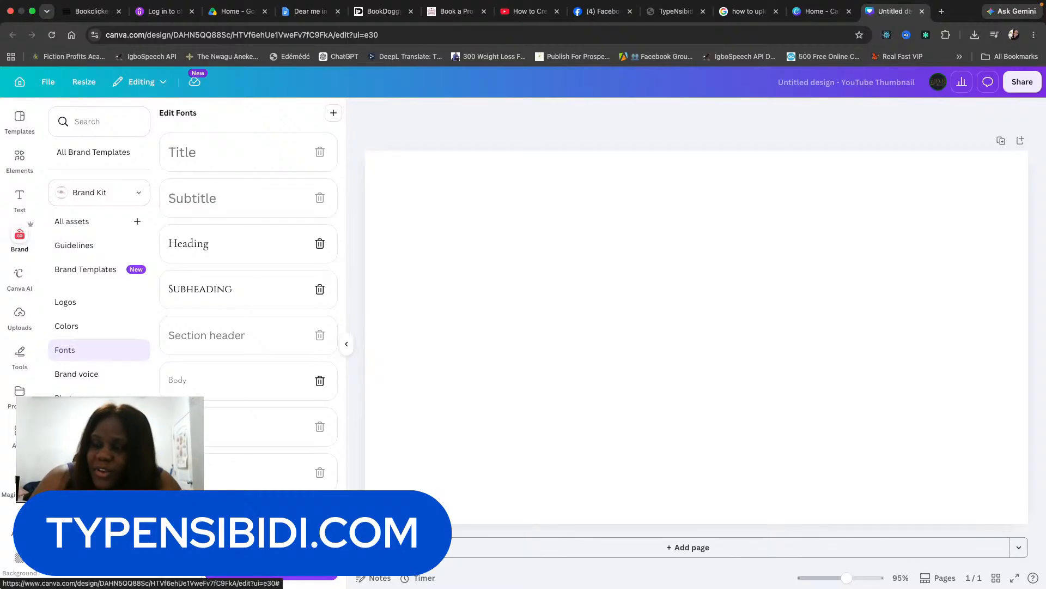
left_click(248, 543)
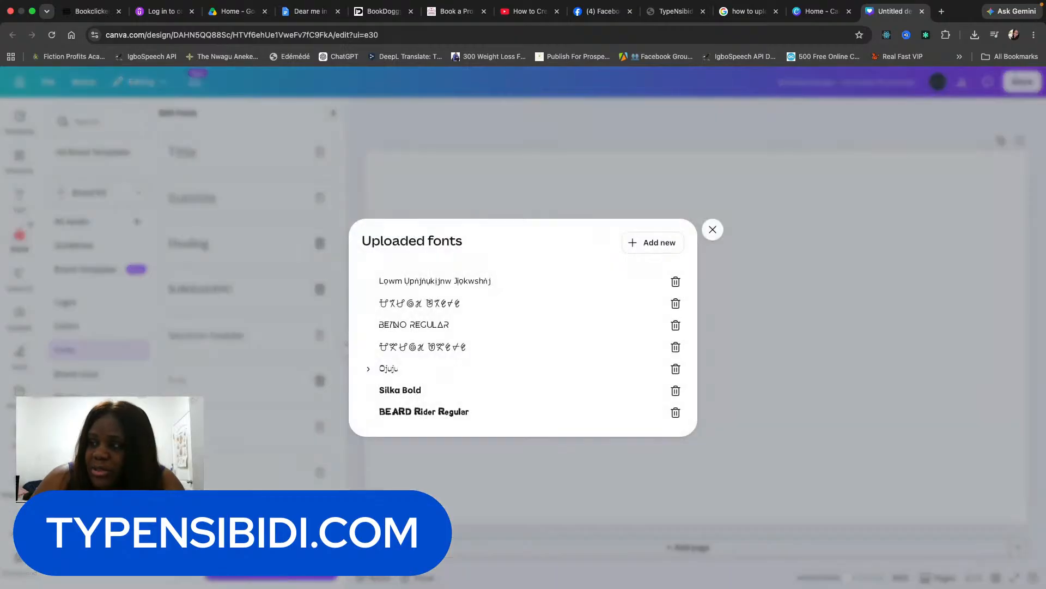
Browse to Akagu2023.ttf in the fonts folder, cancel the upload, and close Uploaded fonts.
left_click(656, 253)
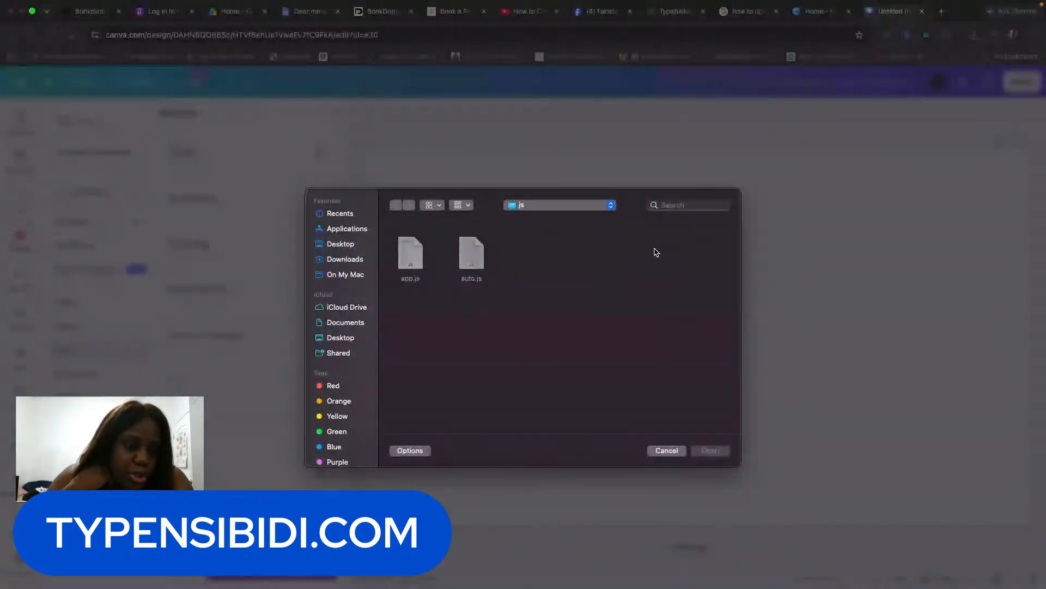
left_click(606, 208)
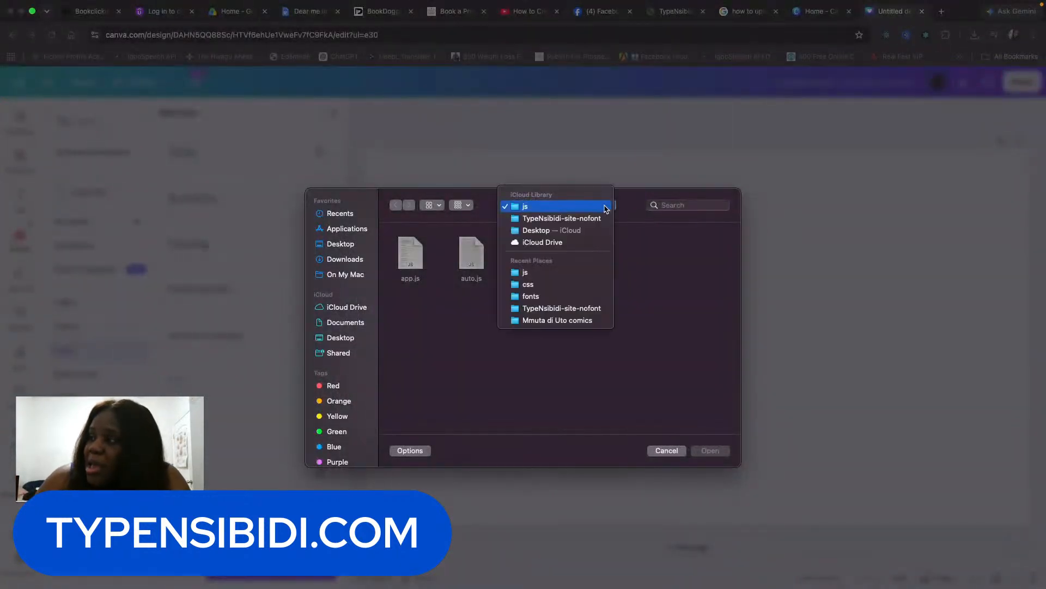
left_click(586, 296)
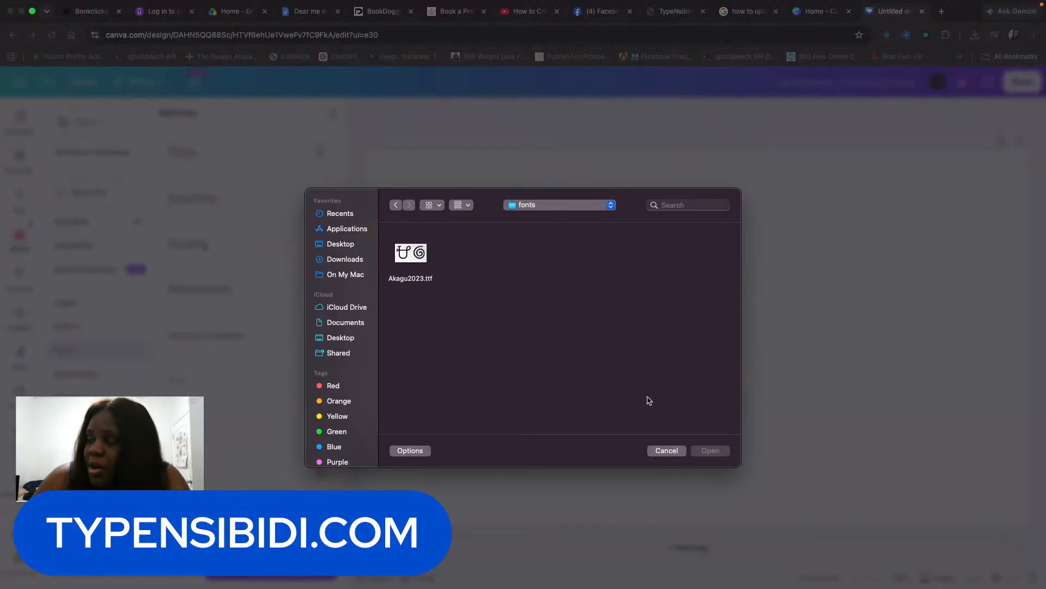
left_click(670, 451)
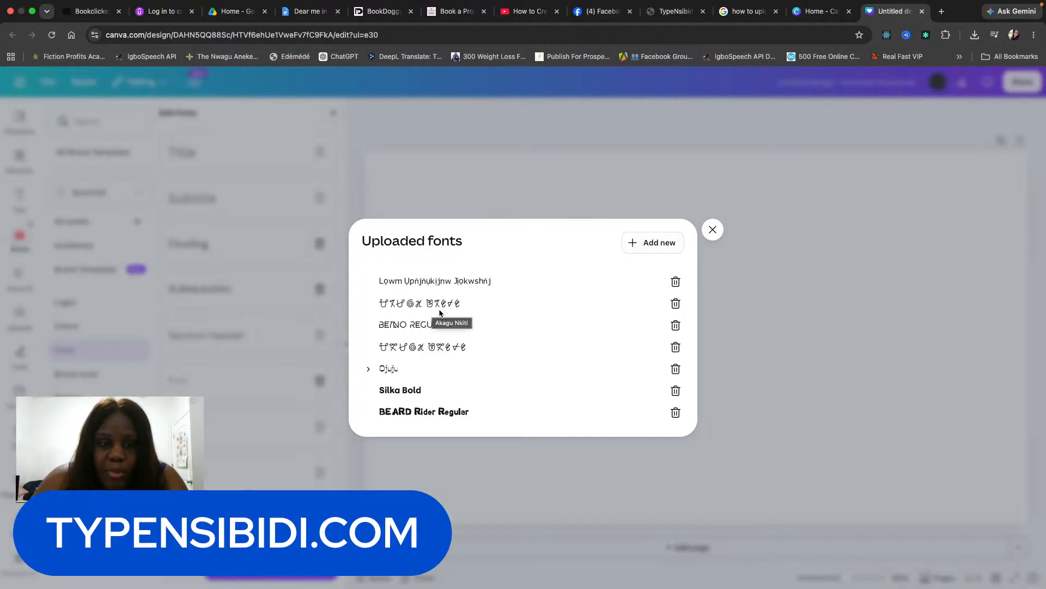
left_click(712, 230)
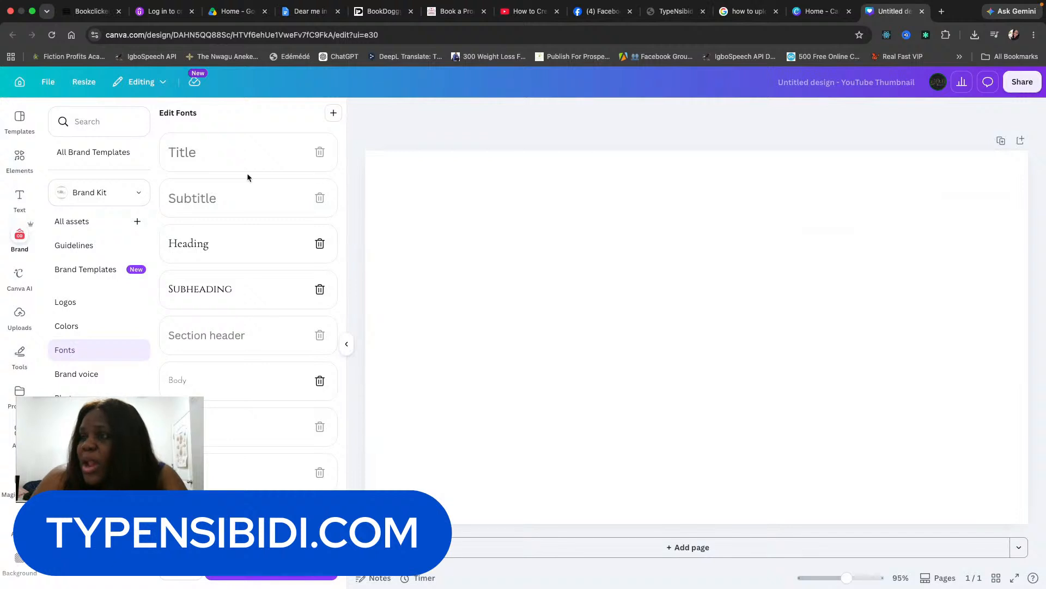
Add a Heading text box, enlarge it, and set its font to the uploaded Akagu.
left_click(18, 196)
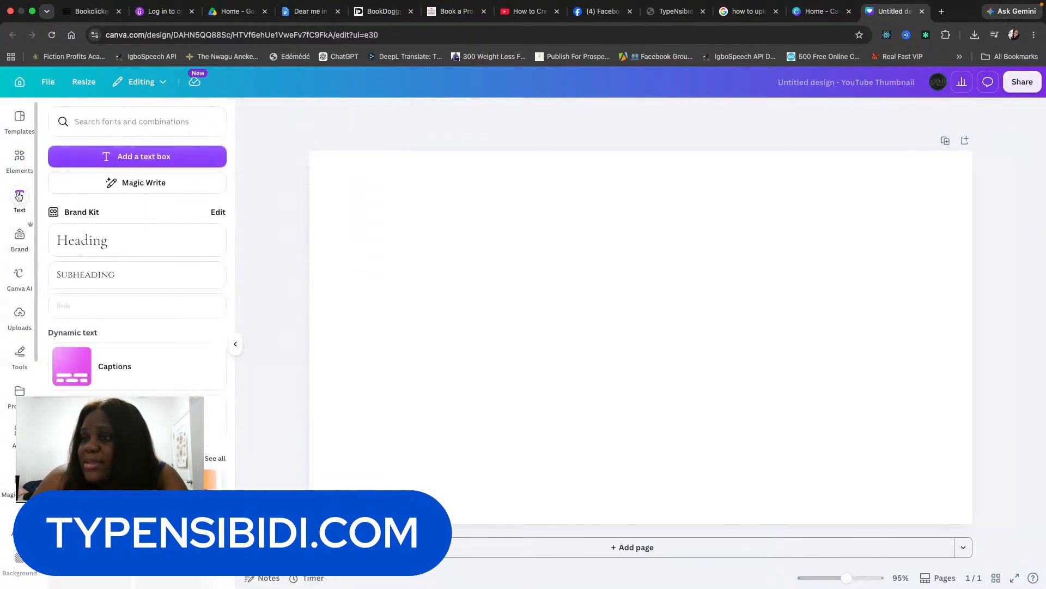
left_click(116, 244)
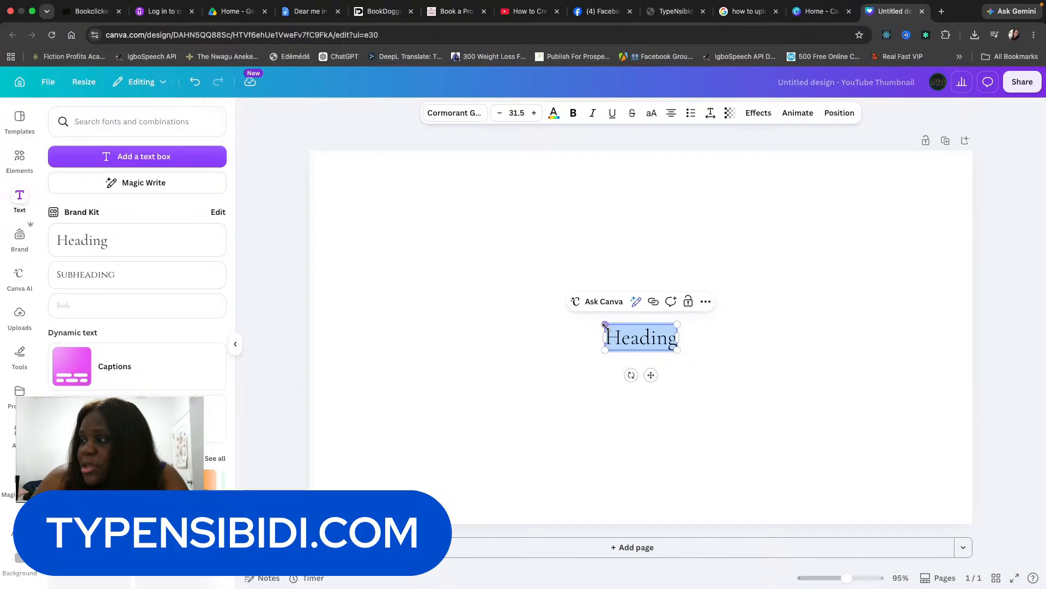
left_click_drag(604, 324, 417, 209)
left_click(447, 115)
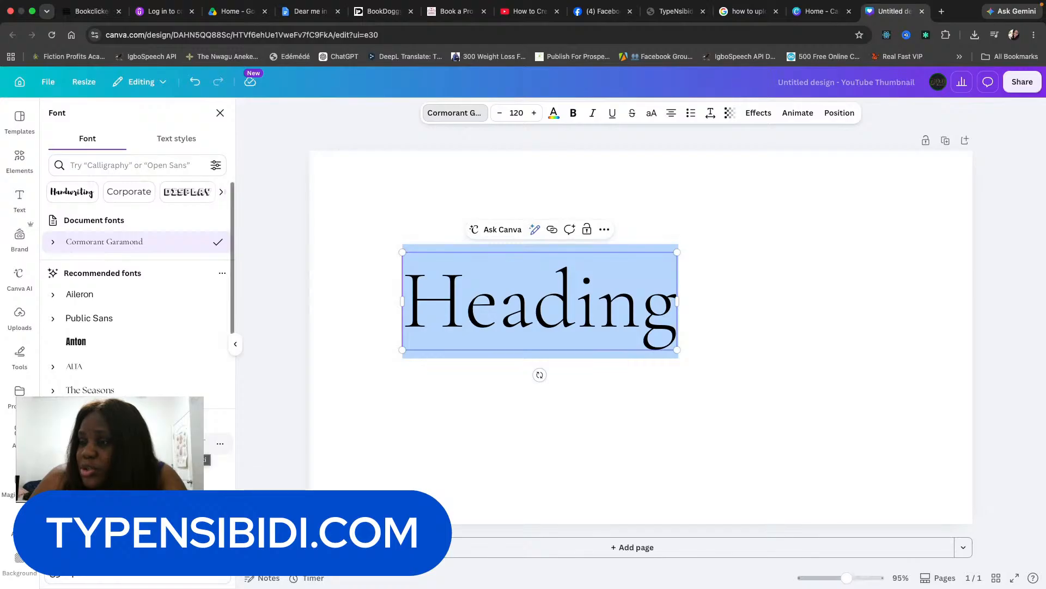
scroll(136, 284, "down", 3)
scroll(144, 390, "down", 5)
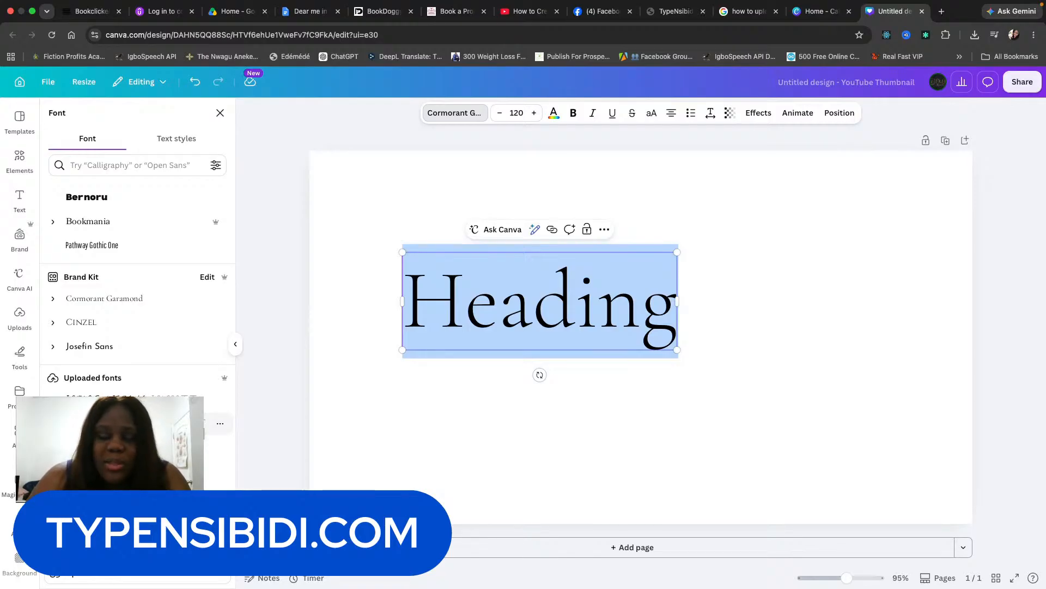
left_click(136, 423)
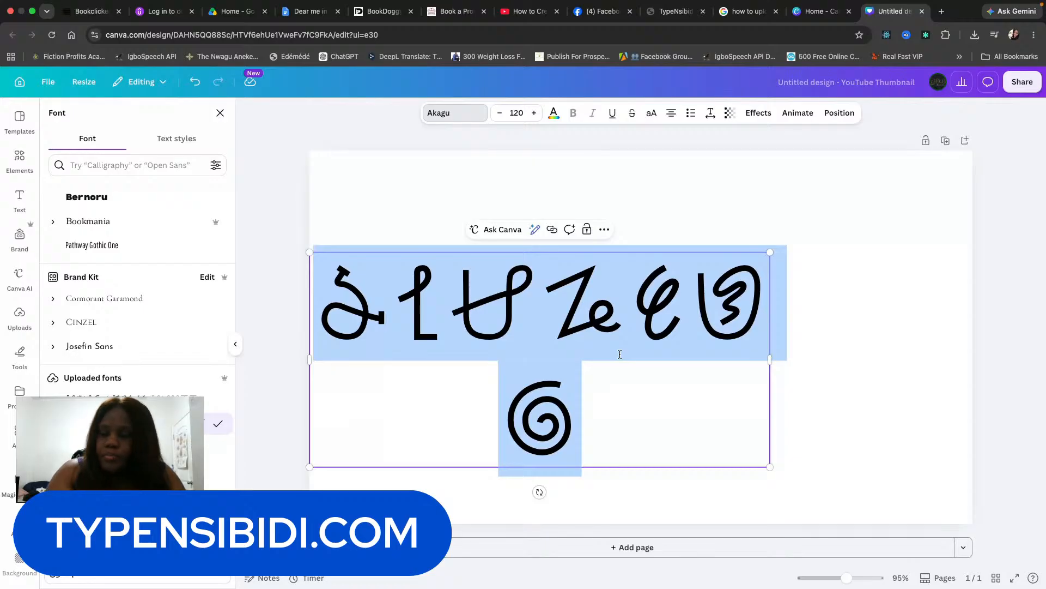
Paste the copied peace and chi Nsibidi symbols into the heading with Cmd+V.
key("super+v")
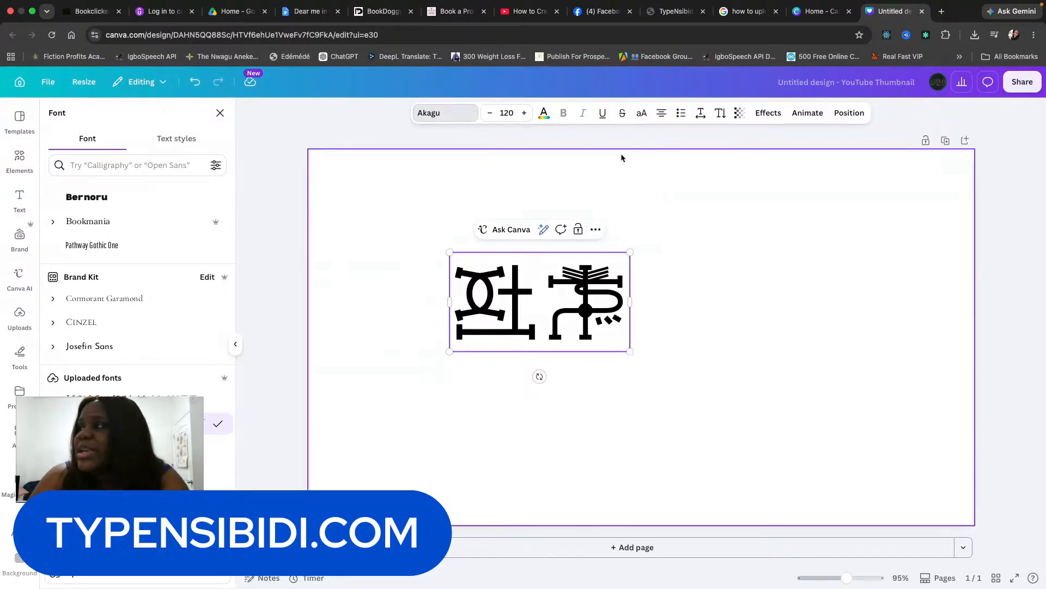
Search the Nsibidi Keyboard for 'leop', insert the leopard symbol as the third character, then return to Canva.
left_click(675, 11)
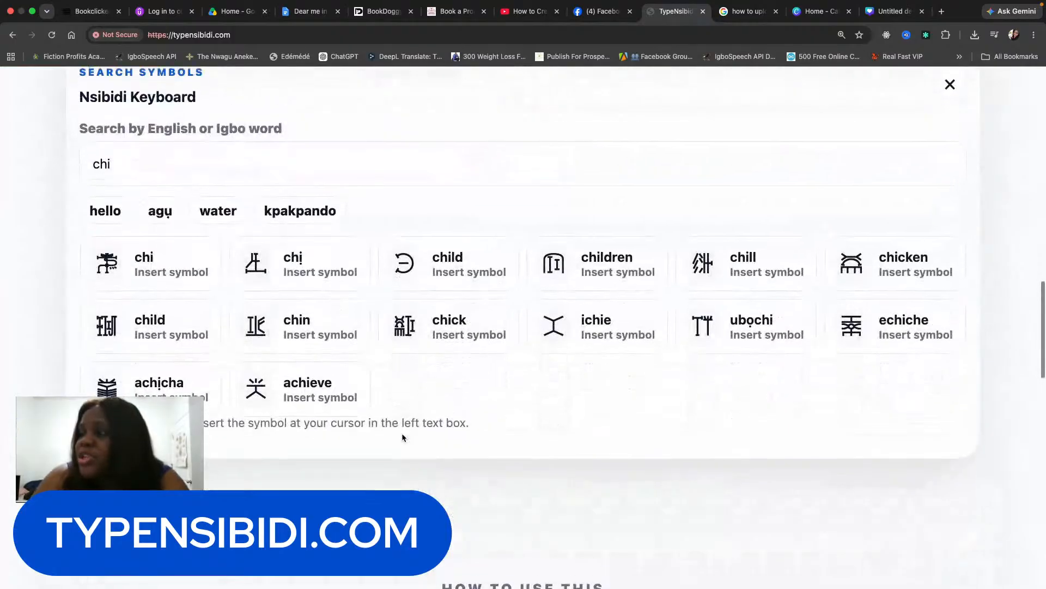
double_click(169, 186)
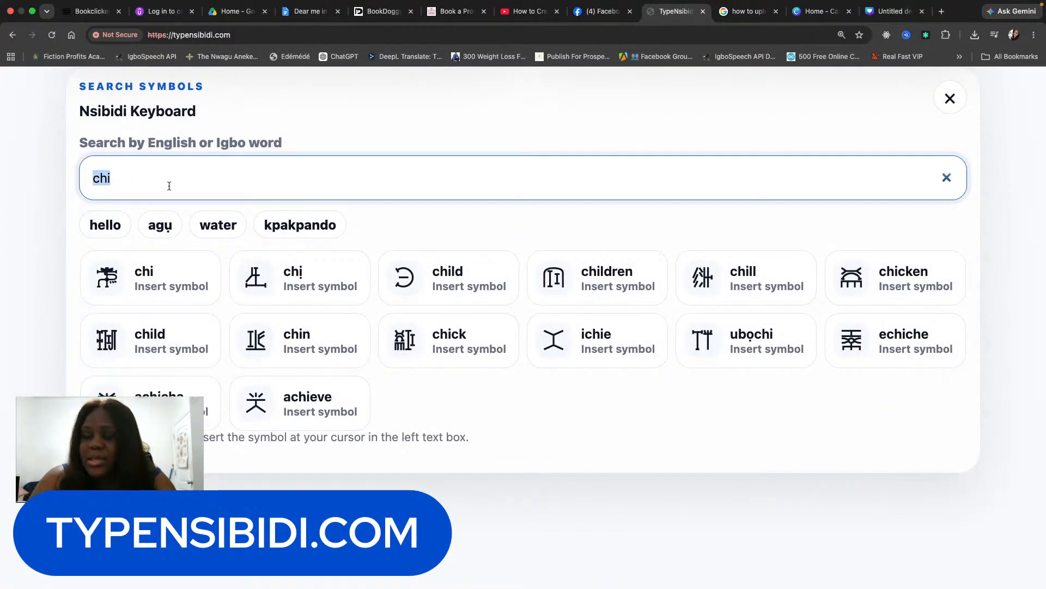
type("leop")
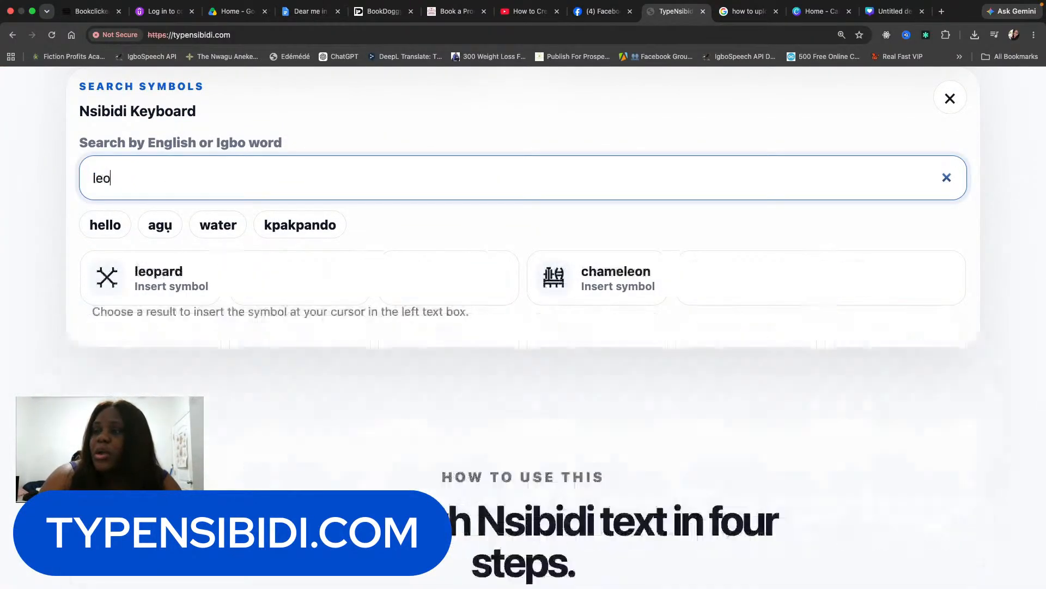
left_click(146, 281)
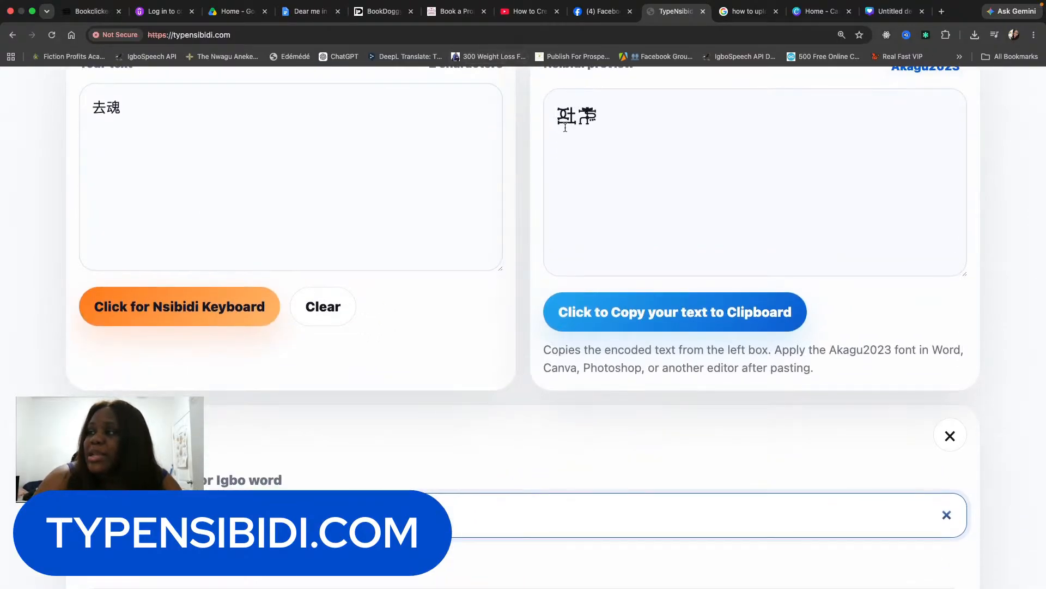
scroll(448, 210, "down", 1)
scroll(448, 211, "down", 1)
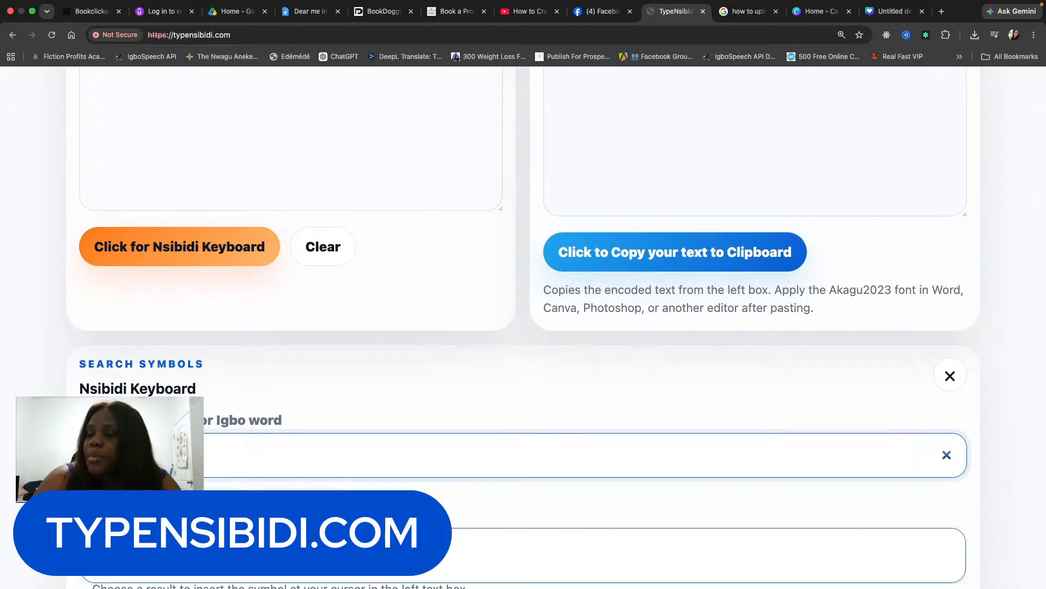
left_click(308, 554)
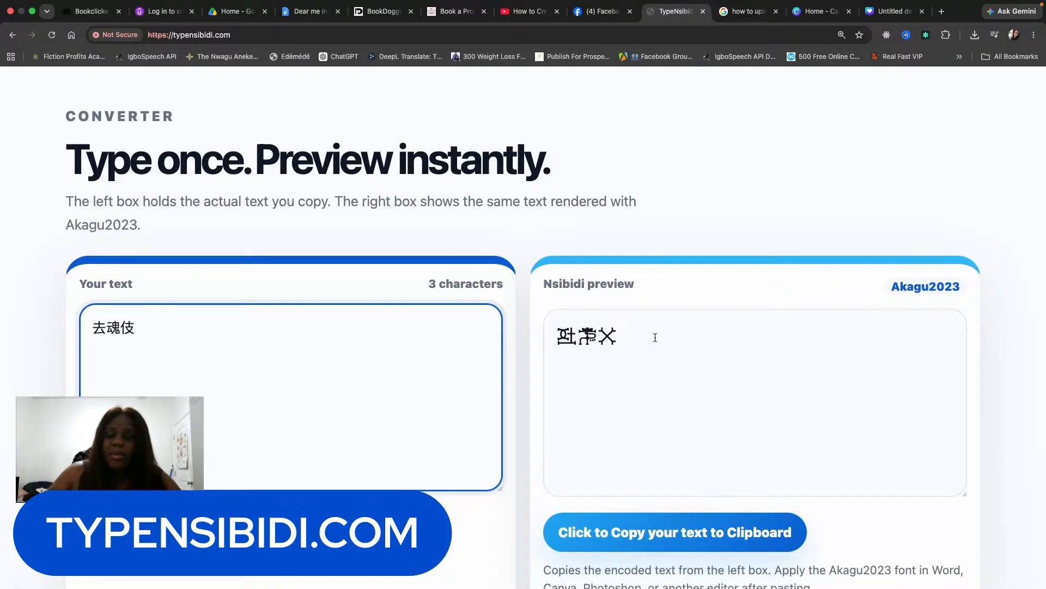
left_click(894, 11)
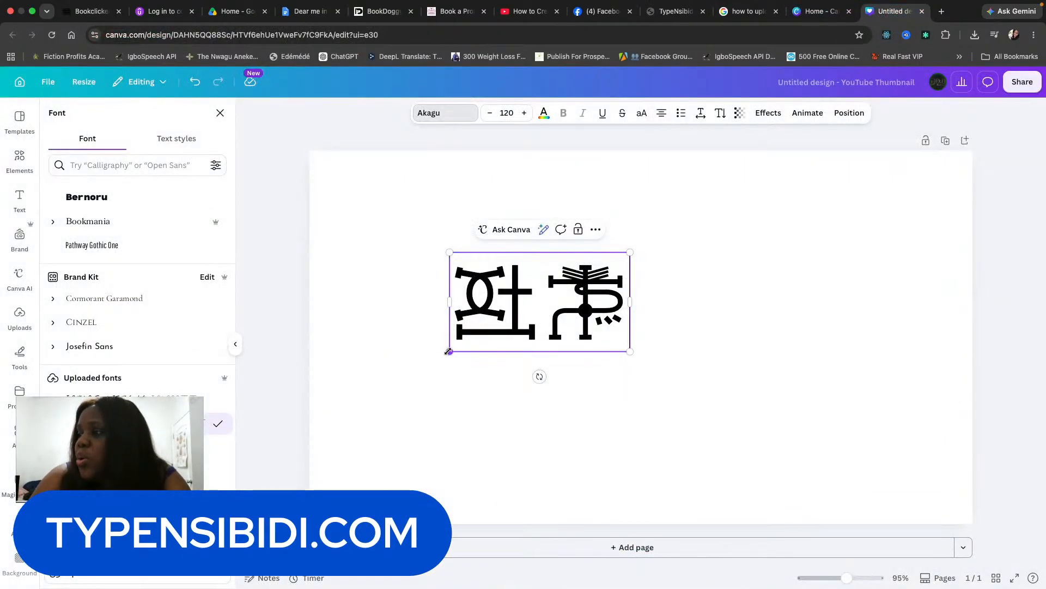
Enlarge the Nsibidi symbols to size 188, move them higher, and fill them with a black-to-gold gradient.
left_click_drag(448, 352, 344, 405)
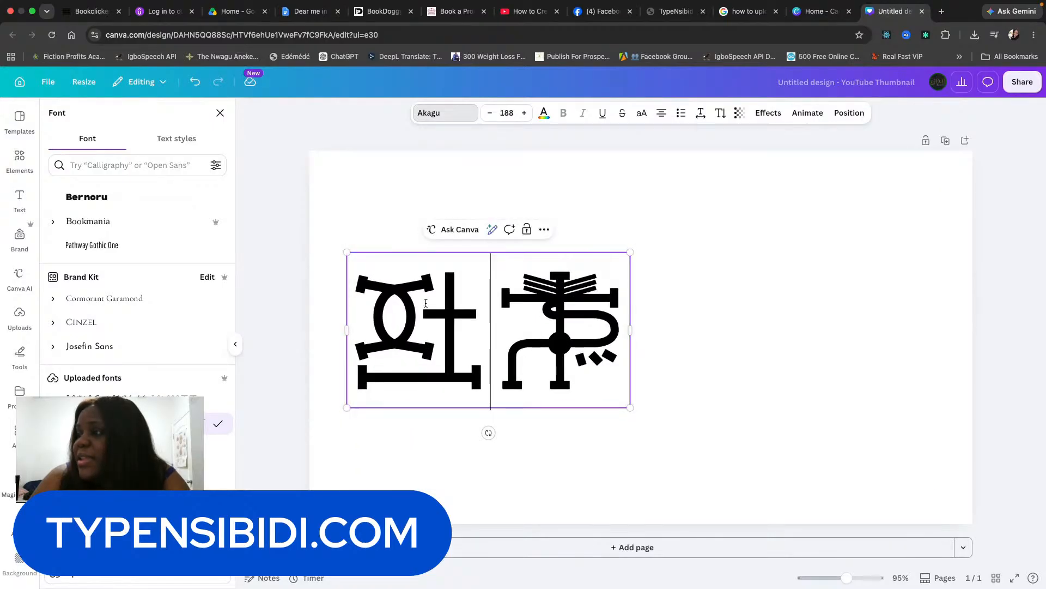
left_click(401, 211)
left_click_drag(401, 306, 400, 243)
left_click(544, 113)
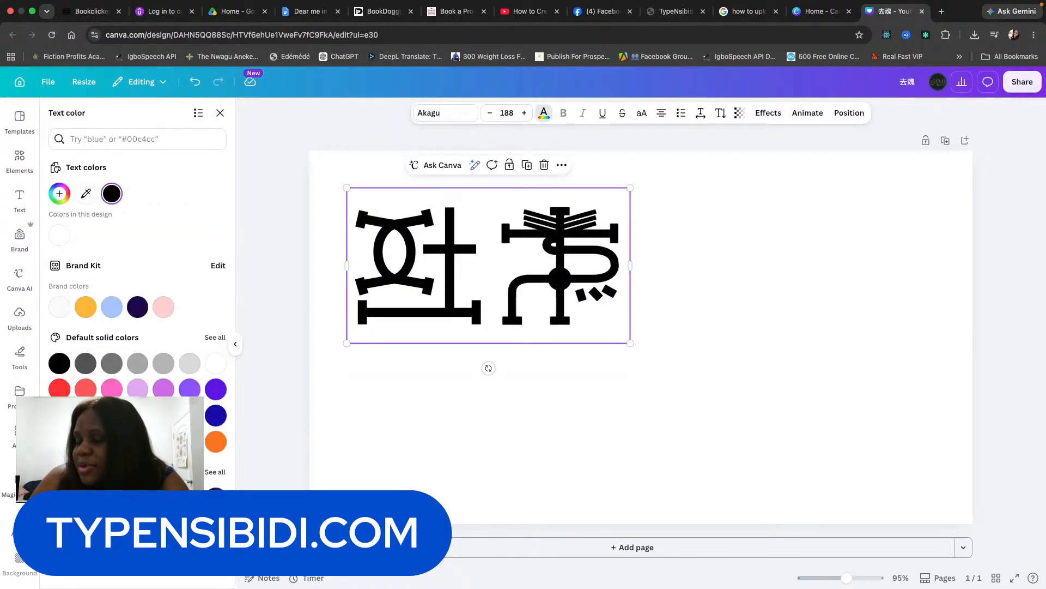
left_click(86, 497)
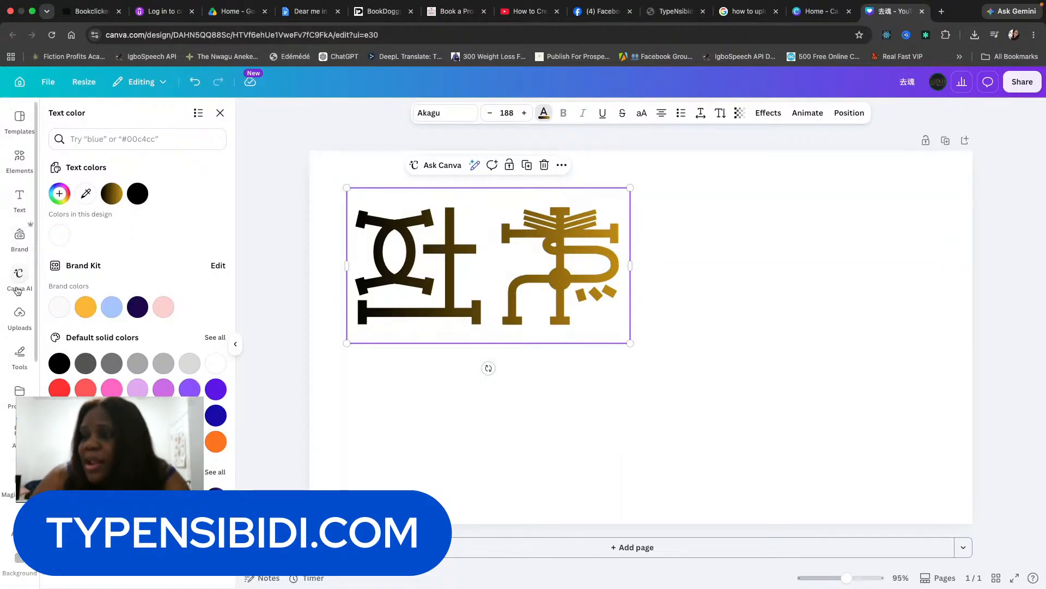
Find the portrait photo in Uploads, add it, and move it to the page's right side.
left_click(18, 321)
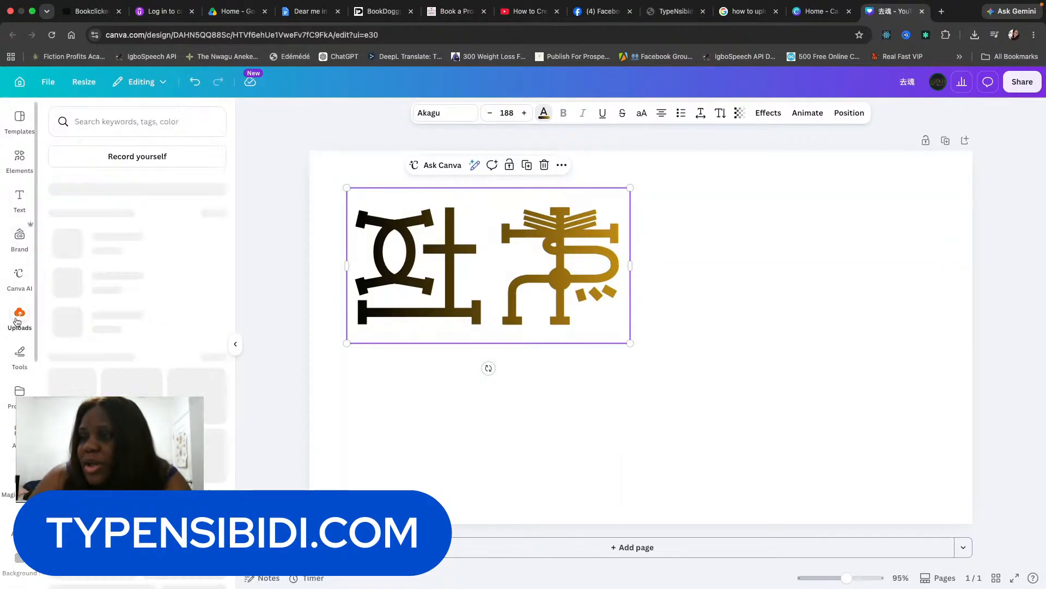
left_click(109, 117)
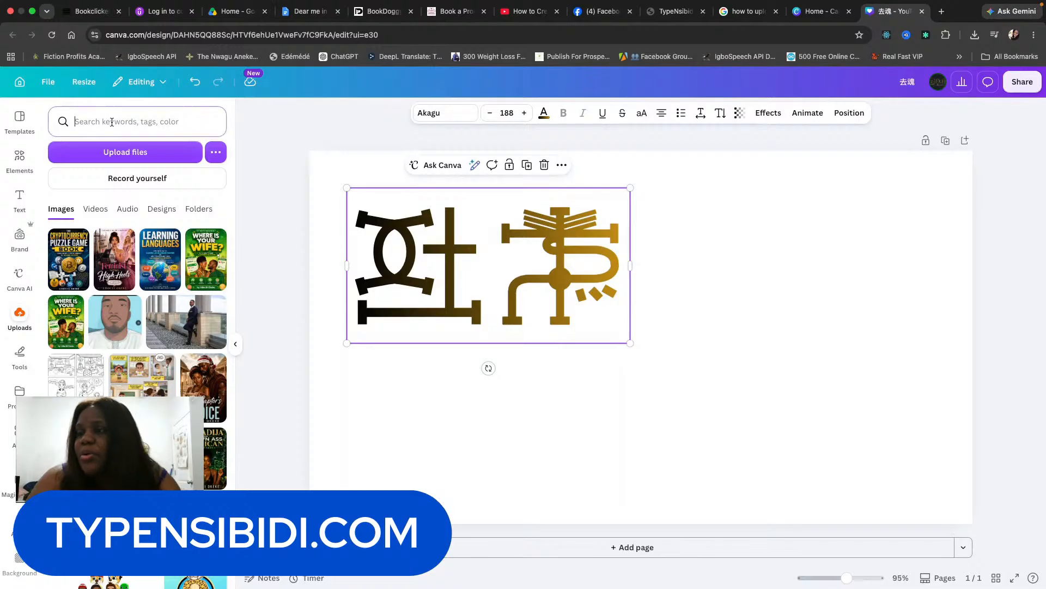
type("udochi")
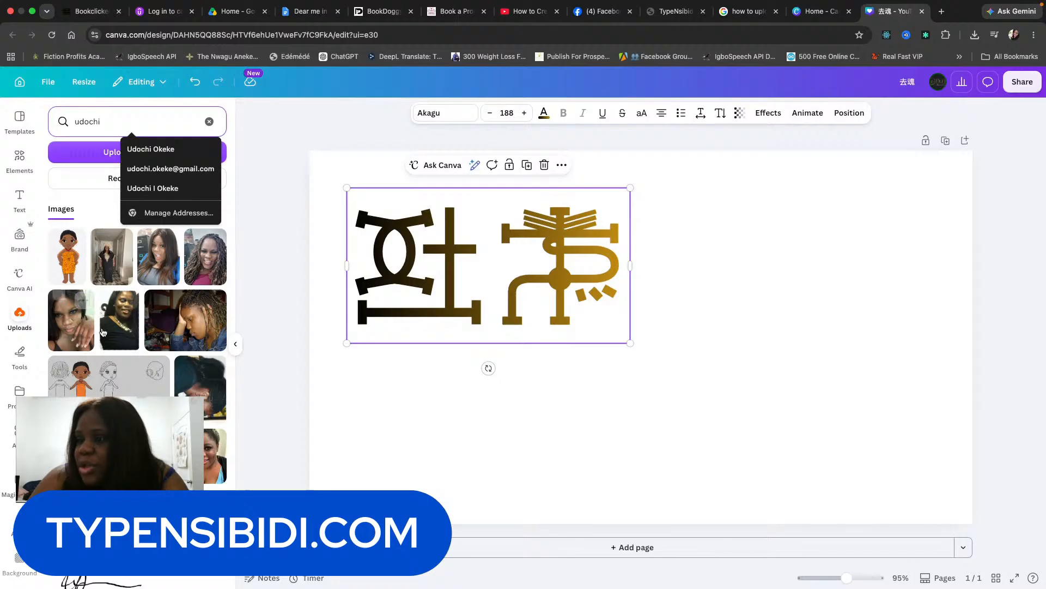
left_click(110, 453)
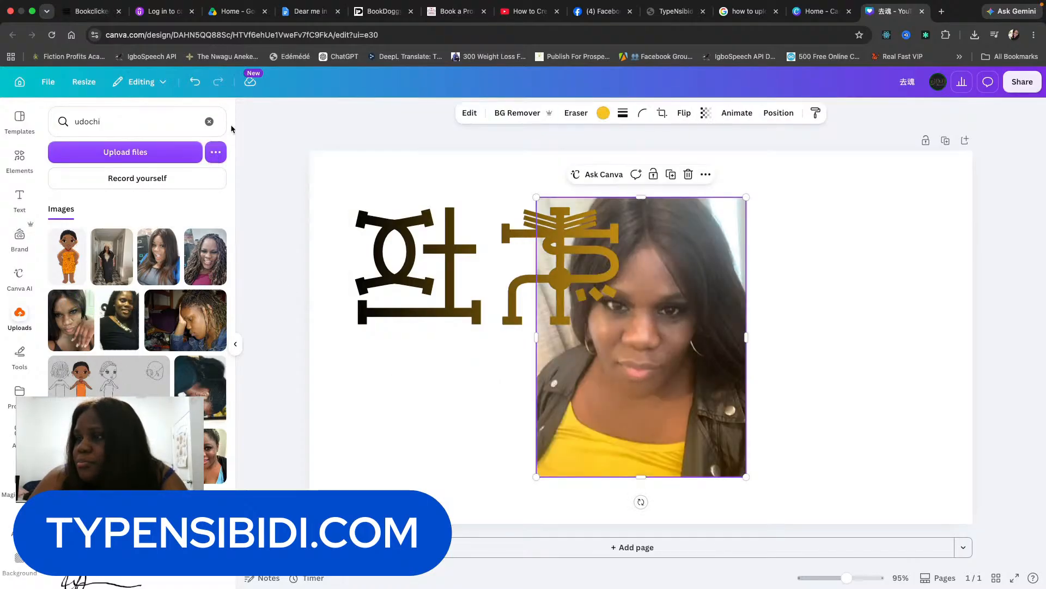
left_click(210, 122)
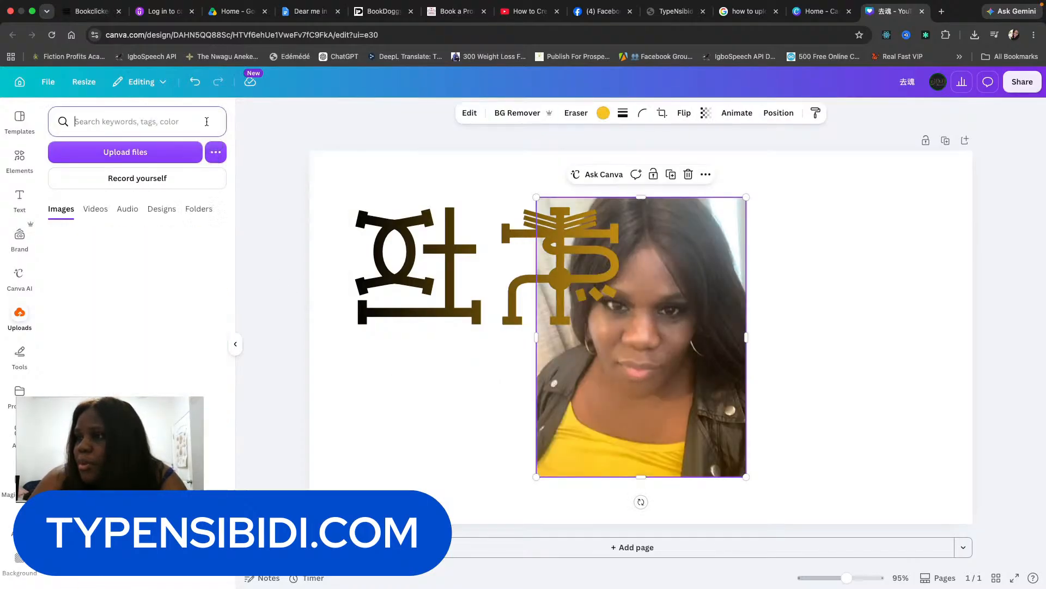
left_click(14, 162)
left_click_drag(674, 421, 825, 418)
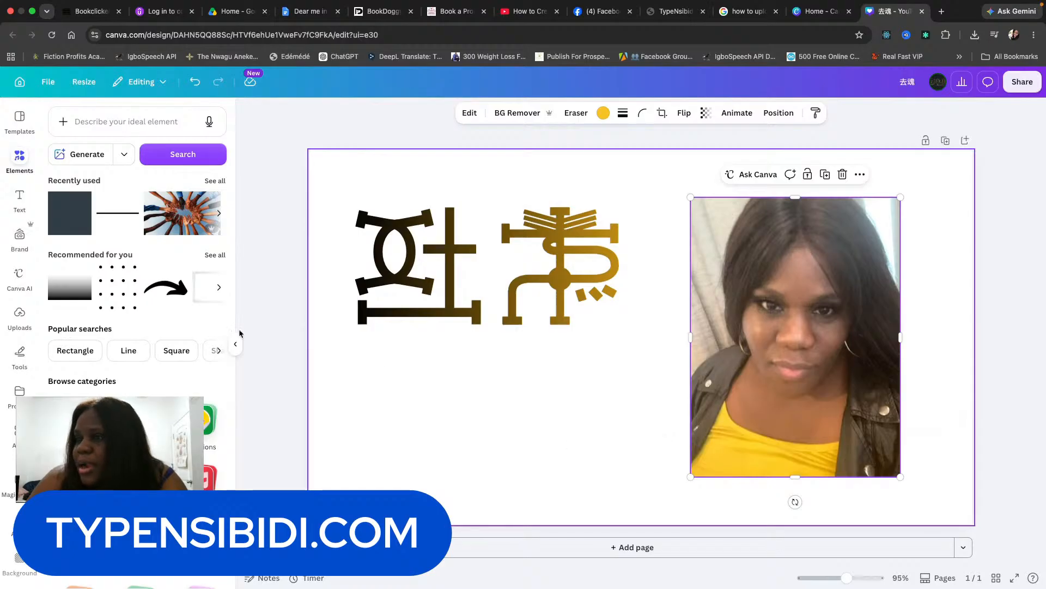
Add a heading below the Nsibidi symbols, widen it, and type 'is really cool'.
left_click(27, 209)
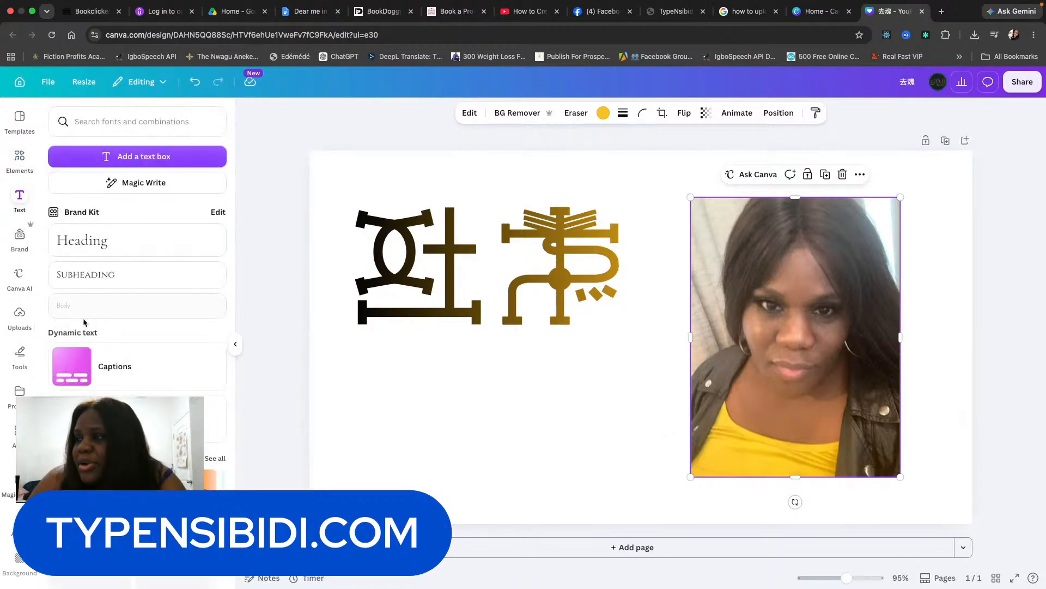
left_click(121, 243)
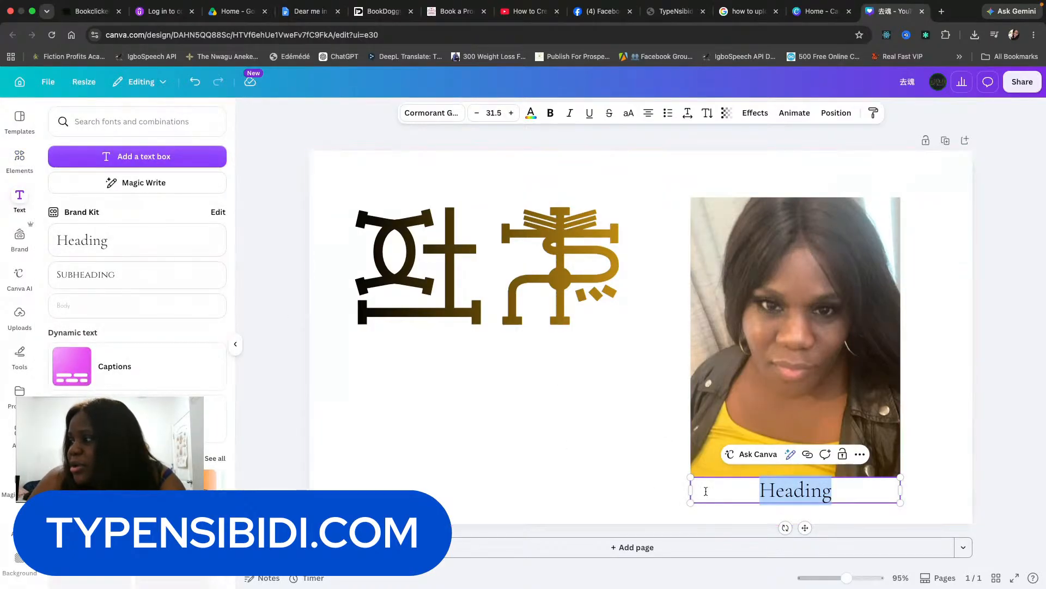
left_click(649, 488)
left_click_drag(742, 489, 413, 364)
left_click_drag(572, 367, 631, 360)
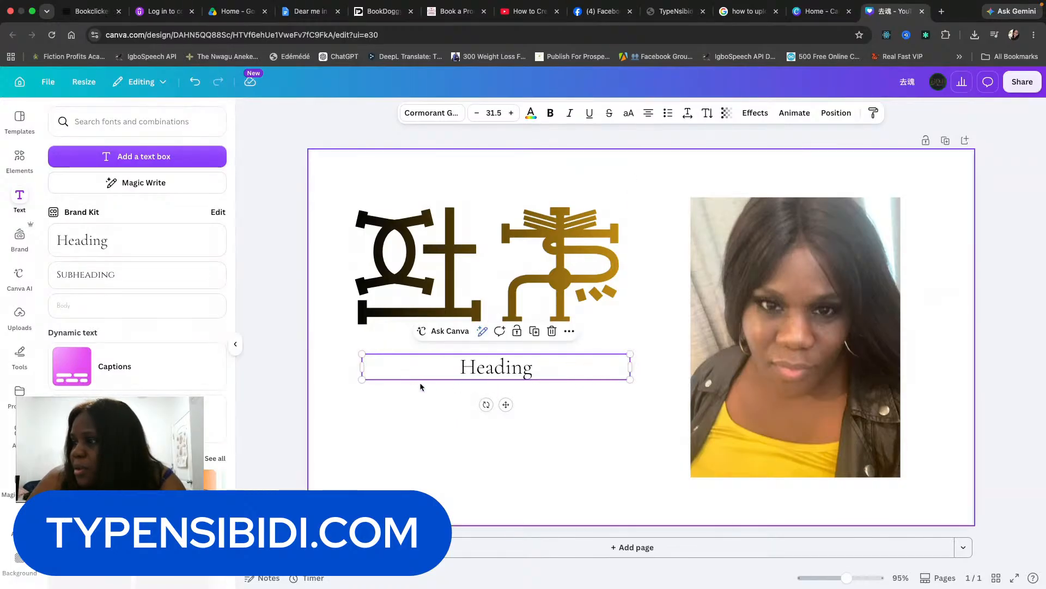
double_click(476, 366)
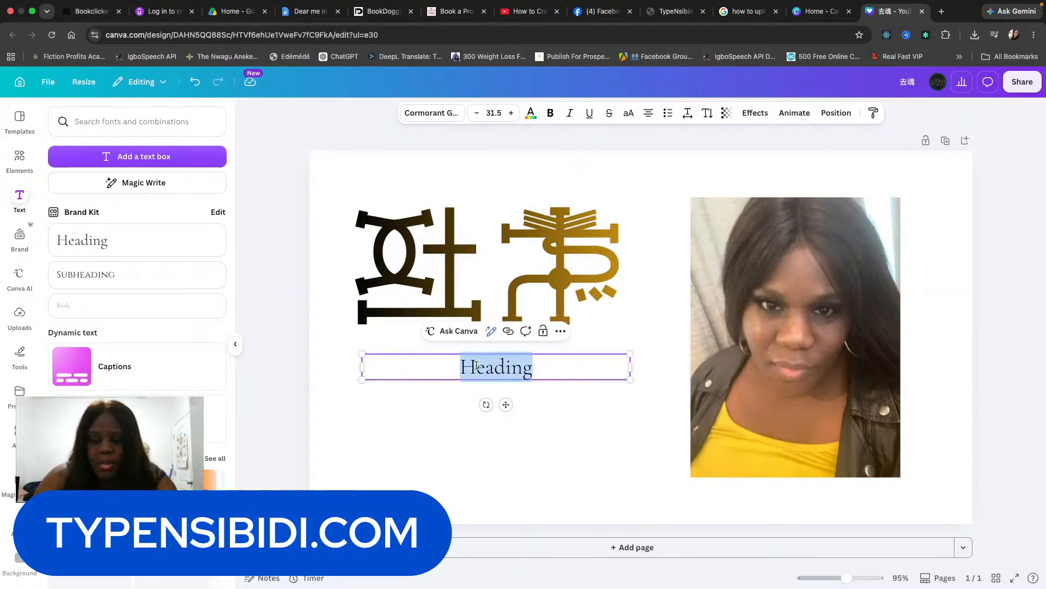
type("is really cool")
Set the phrase's font to League Spartan and raise its size to 59.5.
left_click_drag(551, 367, 439, 364)
left_click(445, 113)
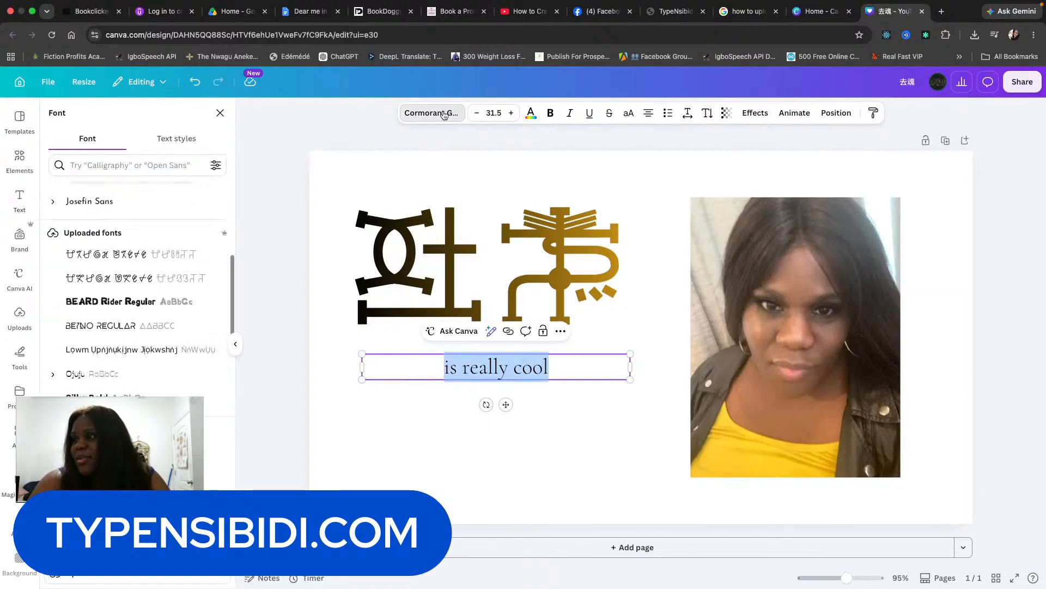
scroll(132, 349, "down", 5)
left_click(133, 369)
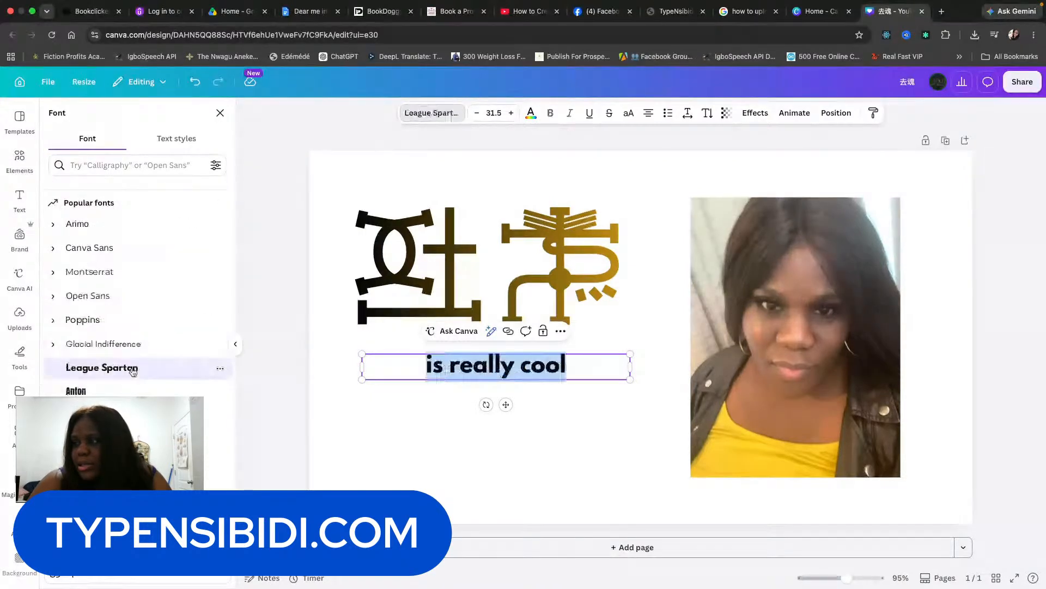
left_click(512, 113)
left_click(512, 113)
left_click(512, 113)
left_click(513, 114)
left_click(513, 114)
left_click(512, 114)
left_click(512, 114)
left_click(512, 113)
left_click(513, 114)
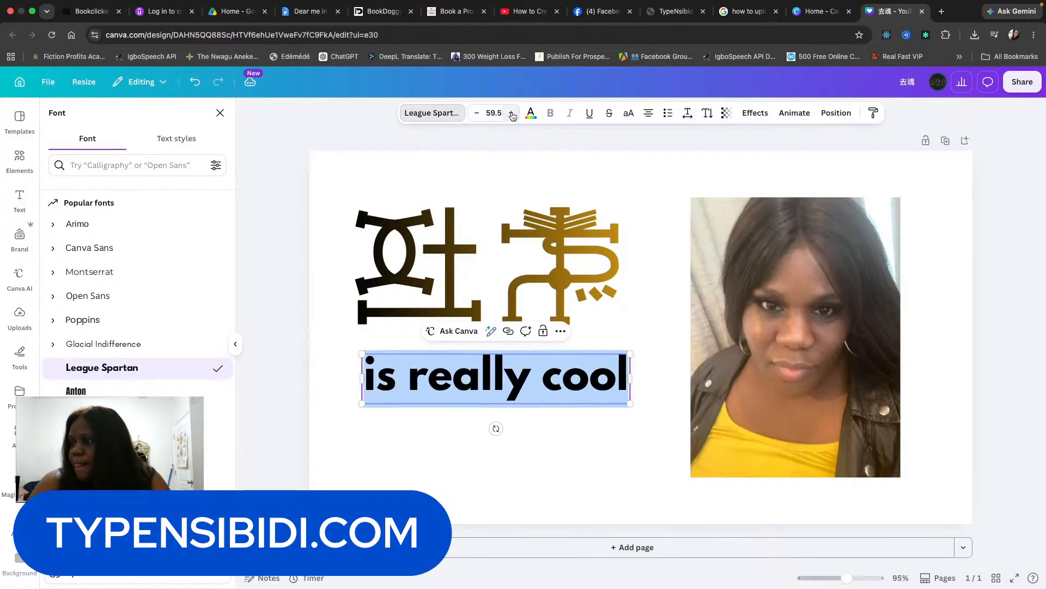
left_click(628, 376)
Add '!' to complete 'is really cool!' and apply the black-to-gold gradient to it.
type("!")
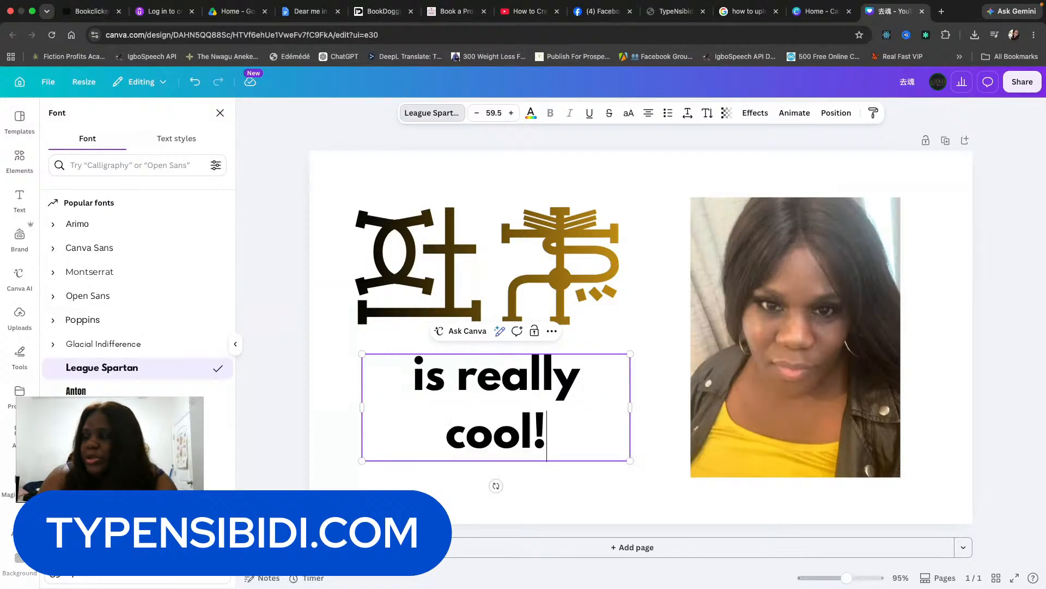
left_click(662, 406)
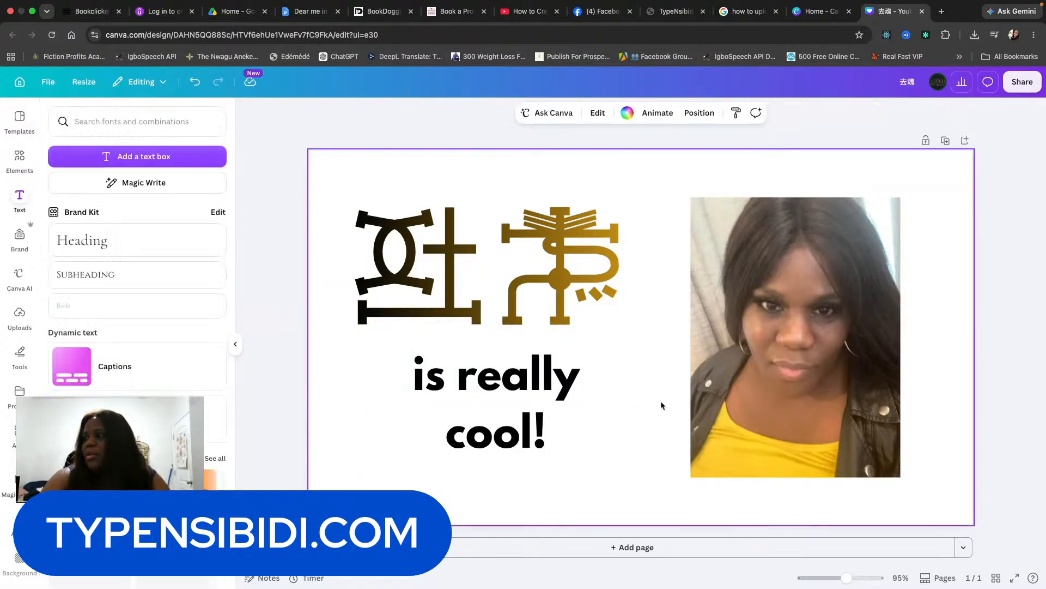
double_click(565, 420)
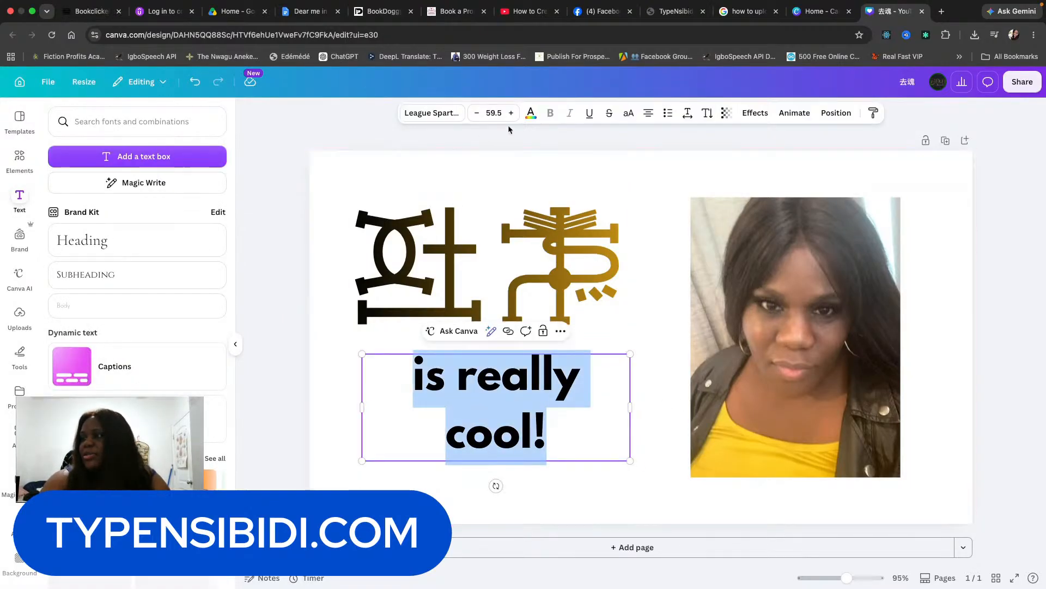
left_click(530, 116)
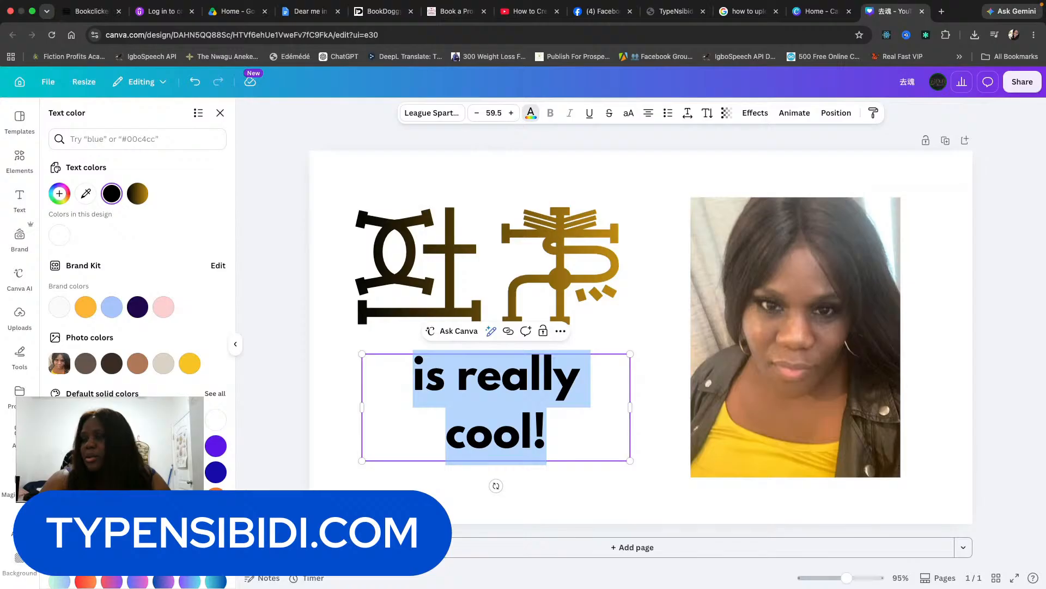
left_click(137, 193)
left_click(660, 403)
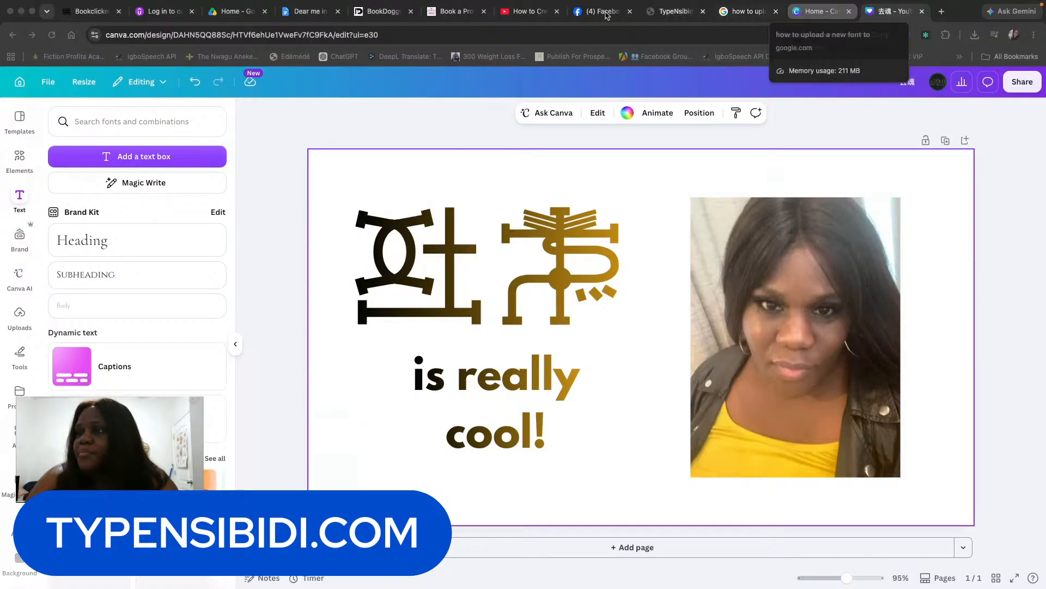
Search the editor's text and uploads panels for 'agu' and 'oji'.
left_click(131, 123)
type("agu")
key("Return")
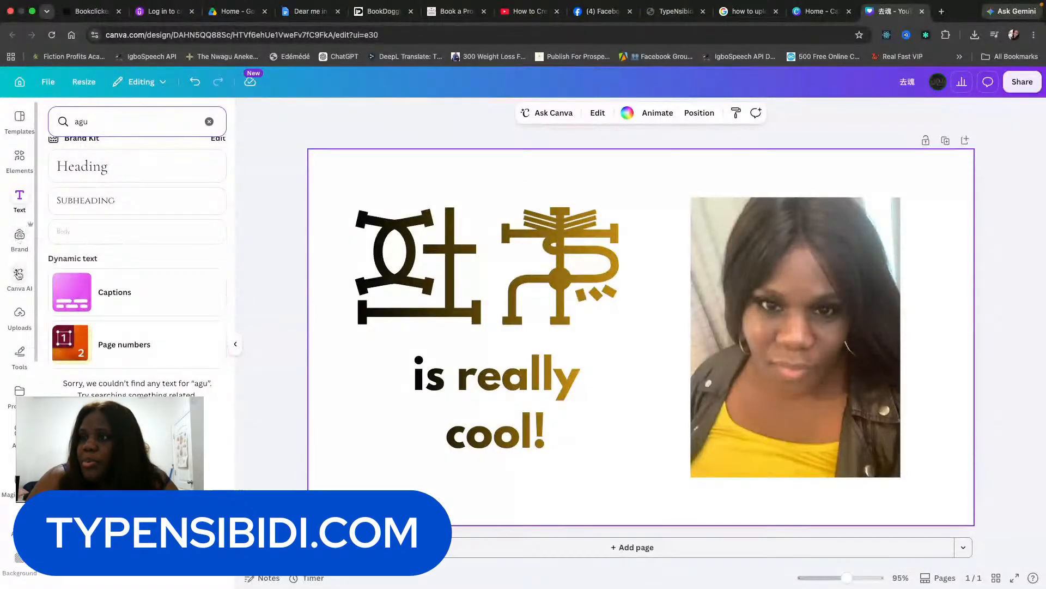
left_click(15, 310)
type("oji")
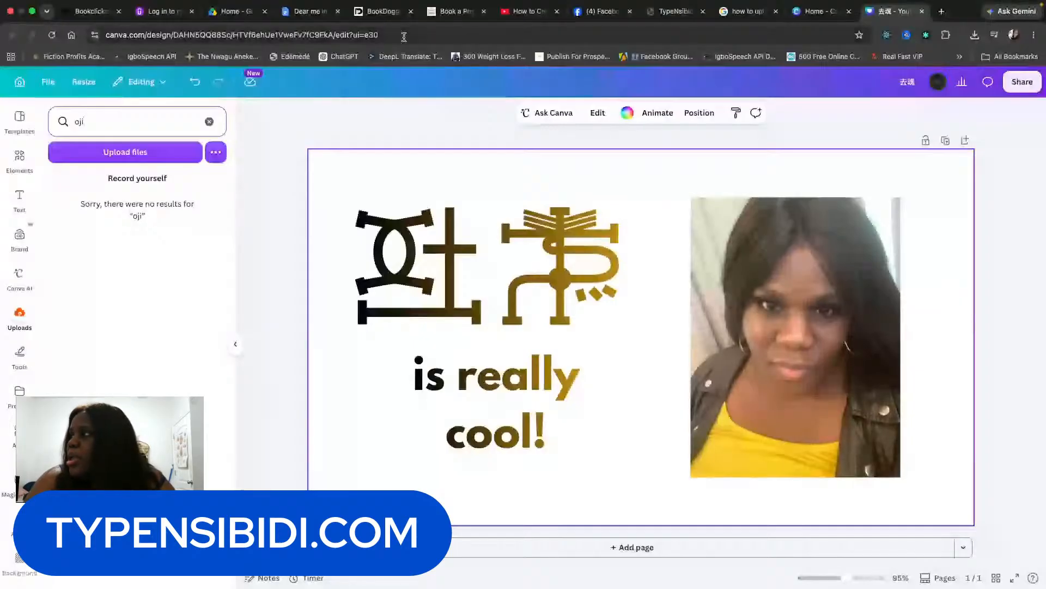
Search saved designs on Canva Home for 'agu oji' and open agu oji2.
left_click(798, 9)
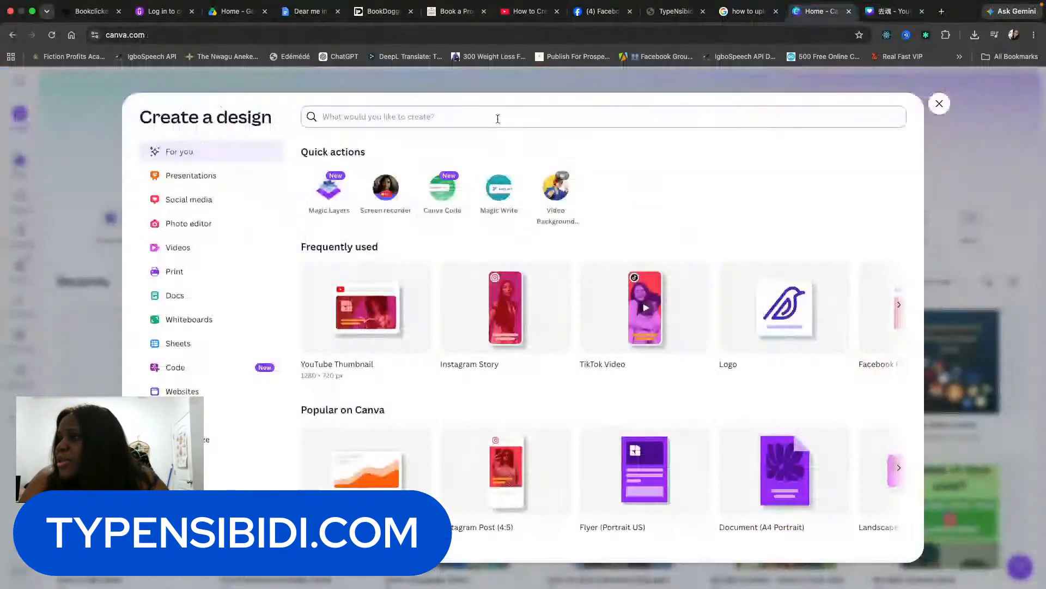
left_click(934, 104)
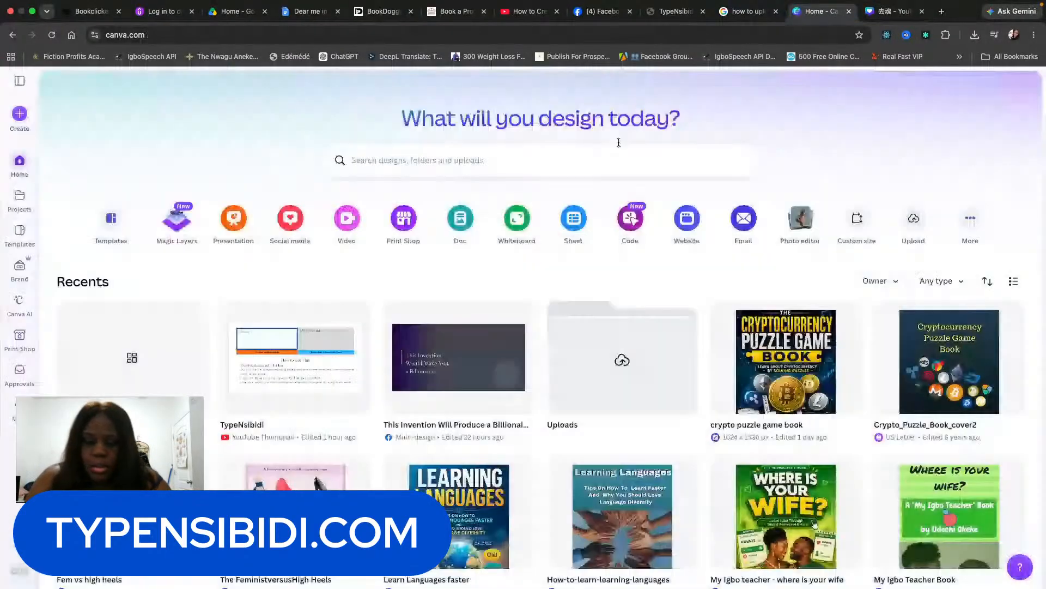
left_click(616, 159)
type("agu o")
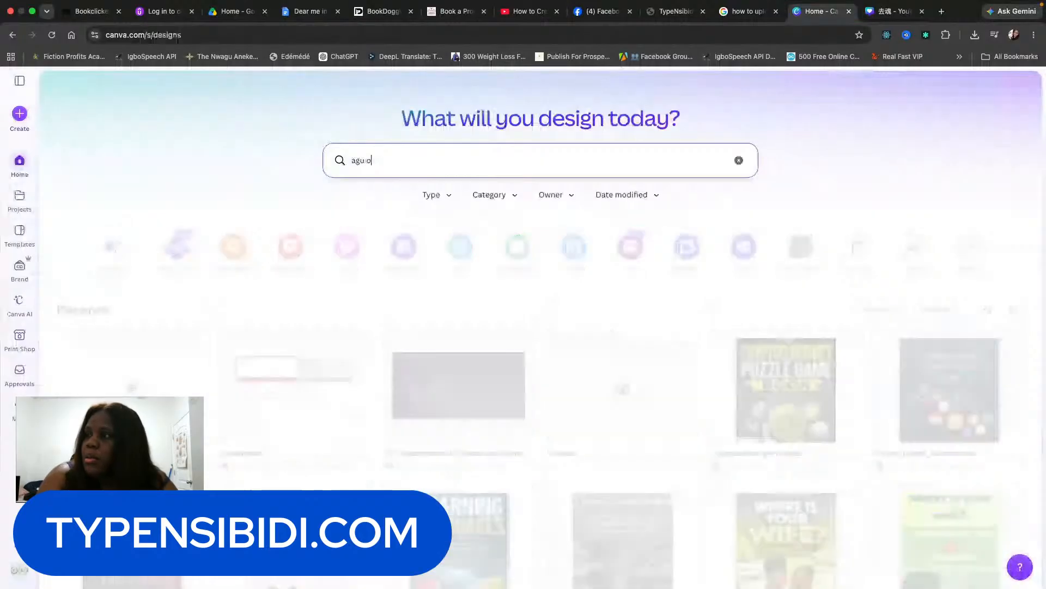
type("ji")
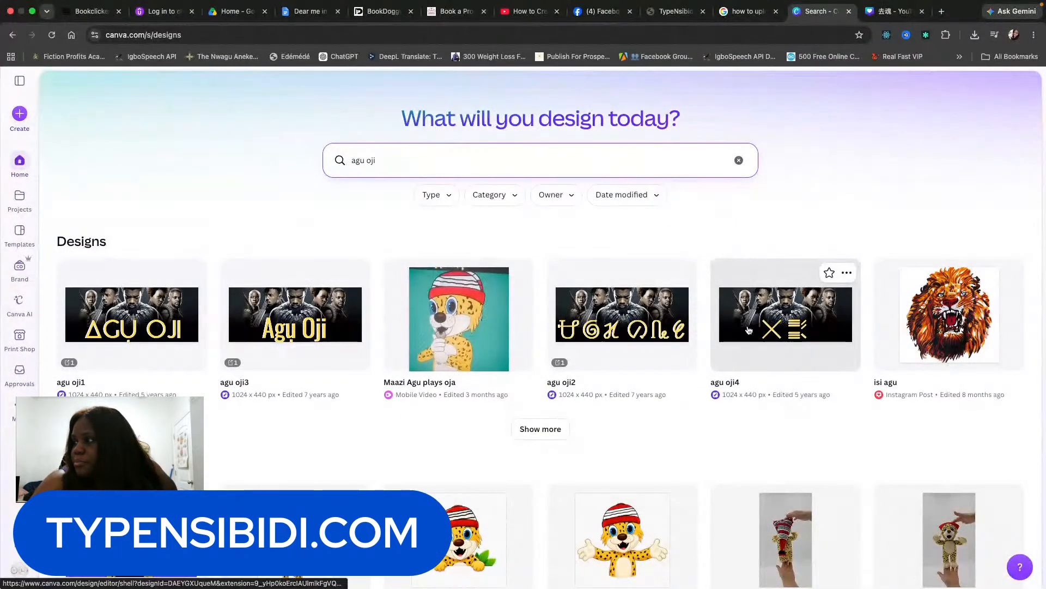
left_click(647, 314)
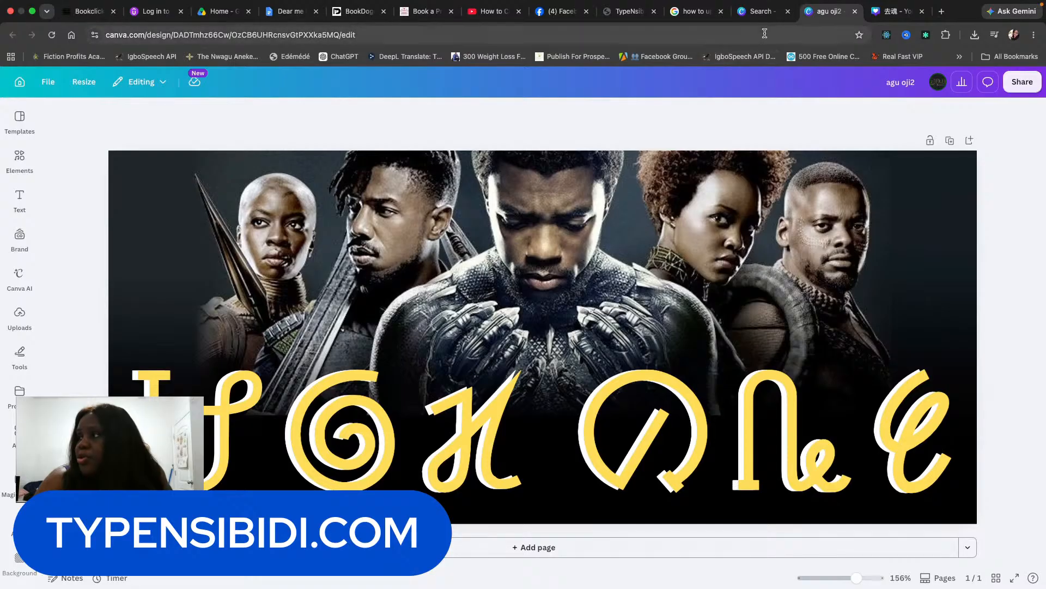
Return to the design search results and open agu oji4.
left_click(761, 16)
left_click(803, 319)
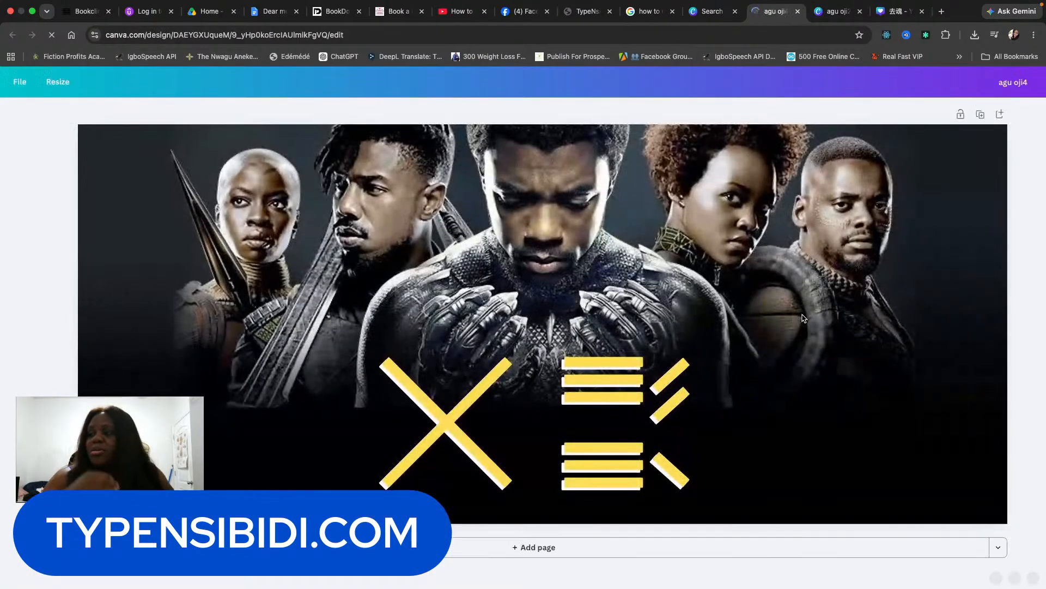